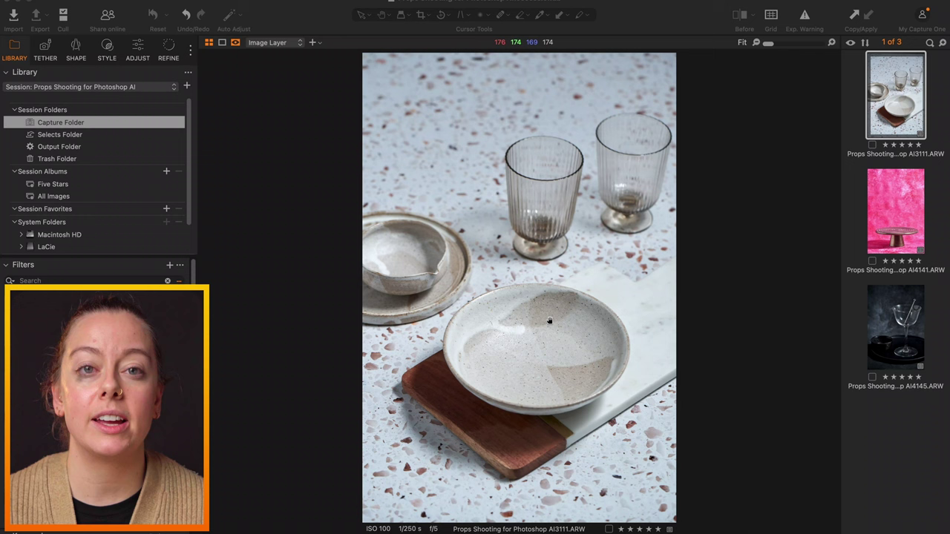
# Send the breakfast props photo from Capture One to Adobe Photoshop 2024 for editing
pyautogui.rightClick(759, 215)
pyautogui.moveTo(777, 211)
pyautogui.click(726, 212)
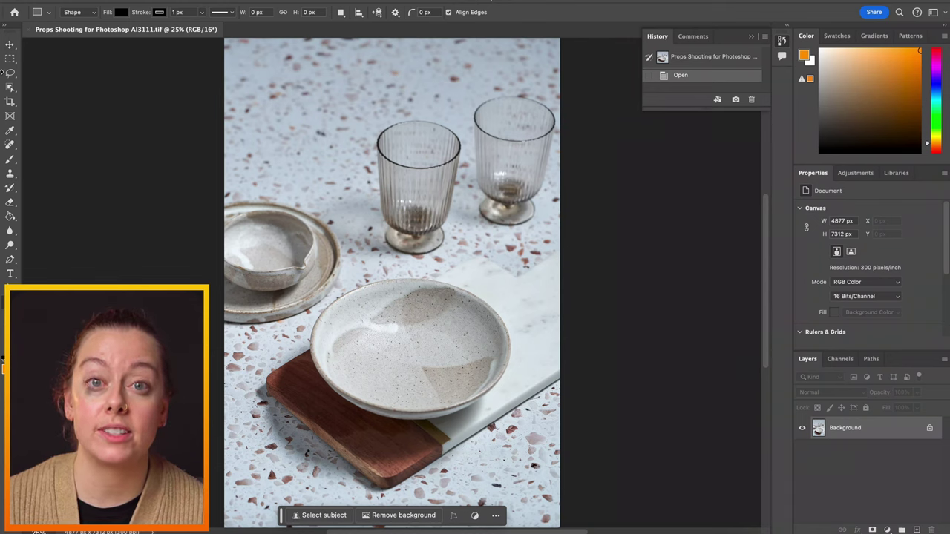
# Pick the Lasso tool and add a new layer named Main Bowl
pyautogui.click(9, 72)
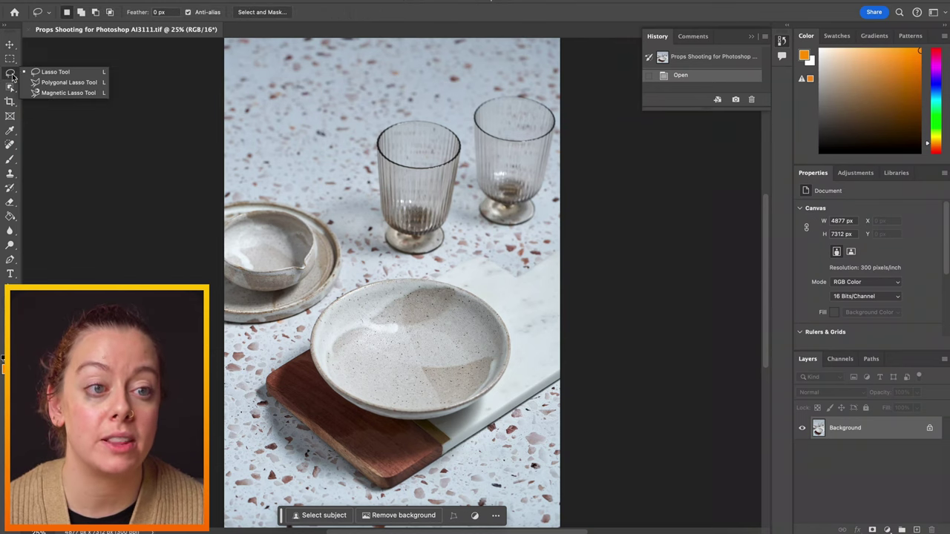
pyautogui.click(66, 75)
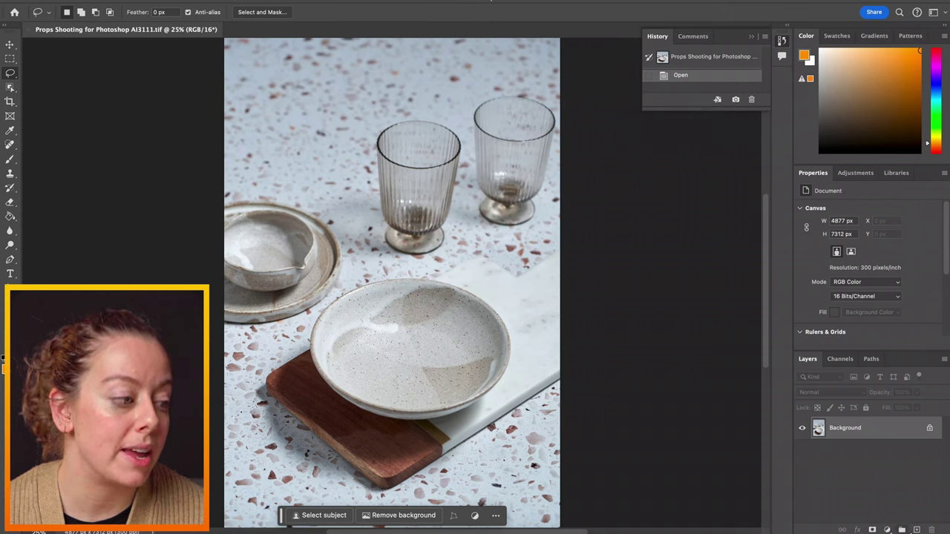
pyautogui.click(916, 529)
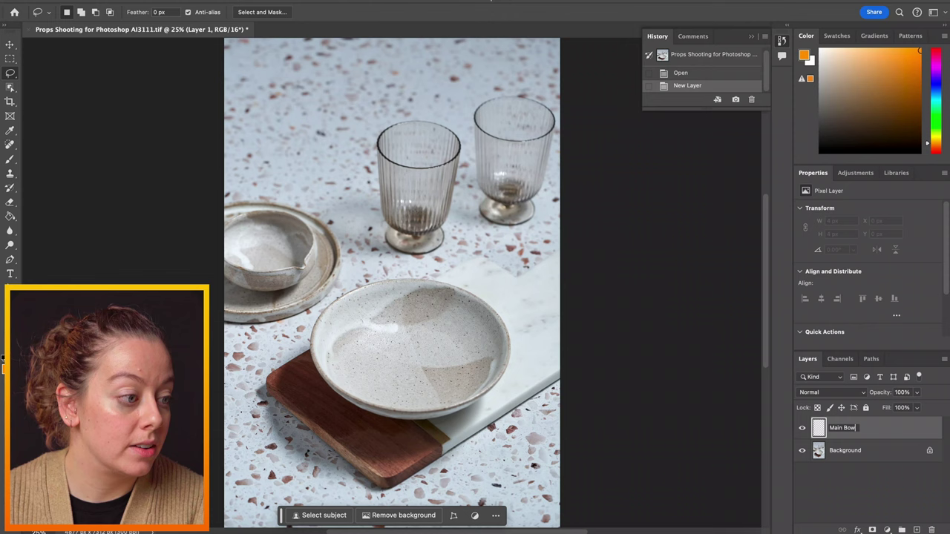
pyautogui.press('Return')
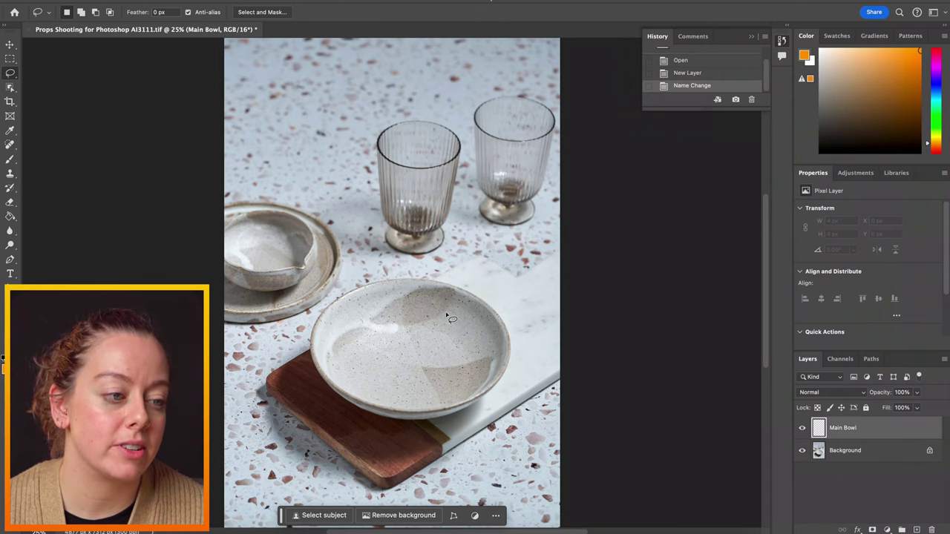
# Lasso the inside of the large bowl and Generative Fill it with 'Food'
pyautogui.moveTo(475, 324); pyautogui.dragTo(469, 321)
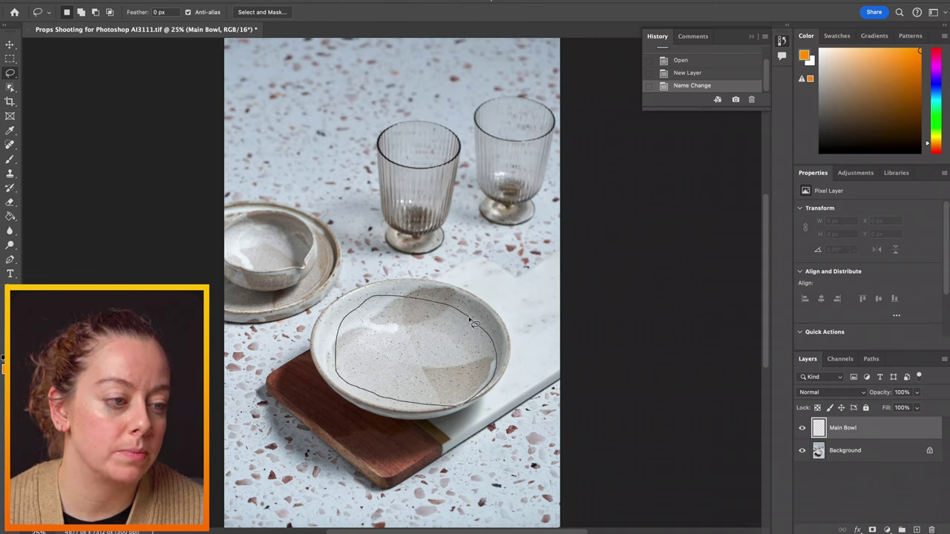
pyautogui.moveTo(475, 325); pyautogui.dragTo(472, 321)
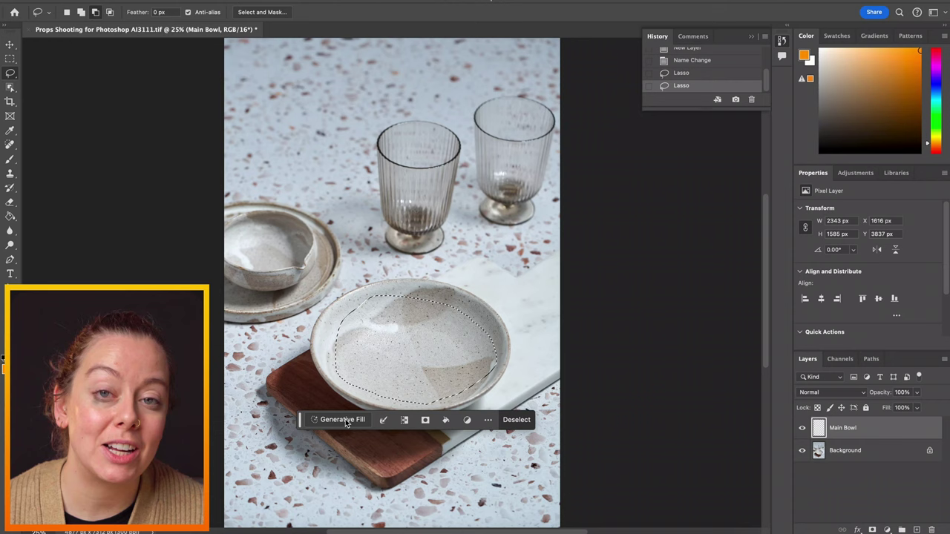
pyautogui.click(343, 420)
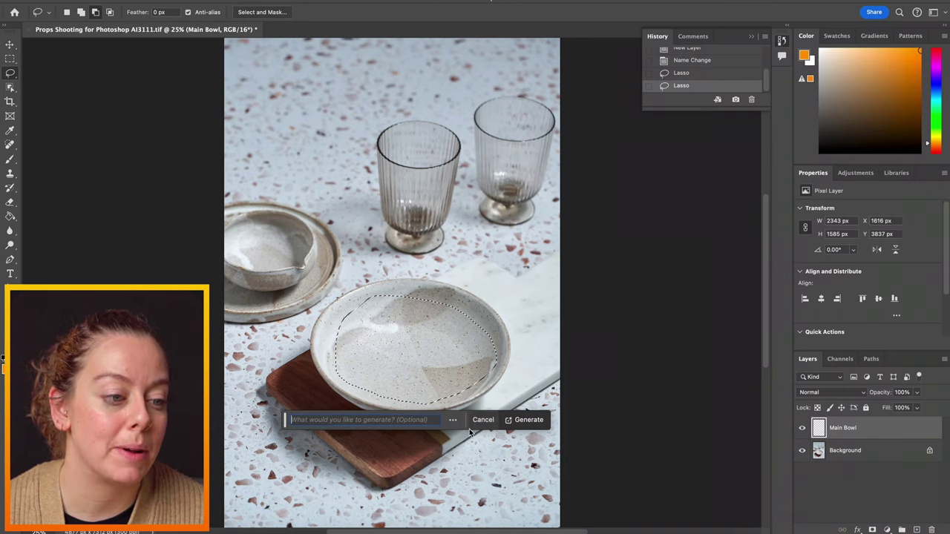
pyautogui.write('Food')
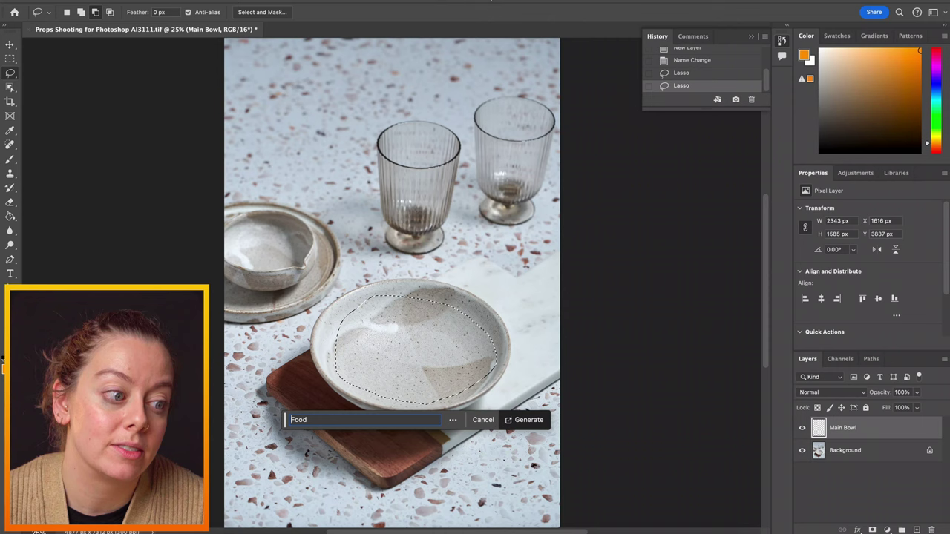
pyautogui.click(505, 420)
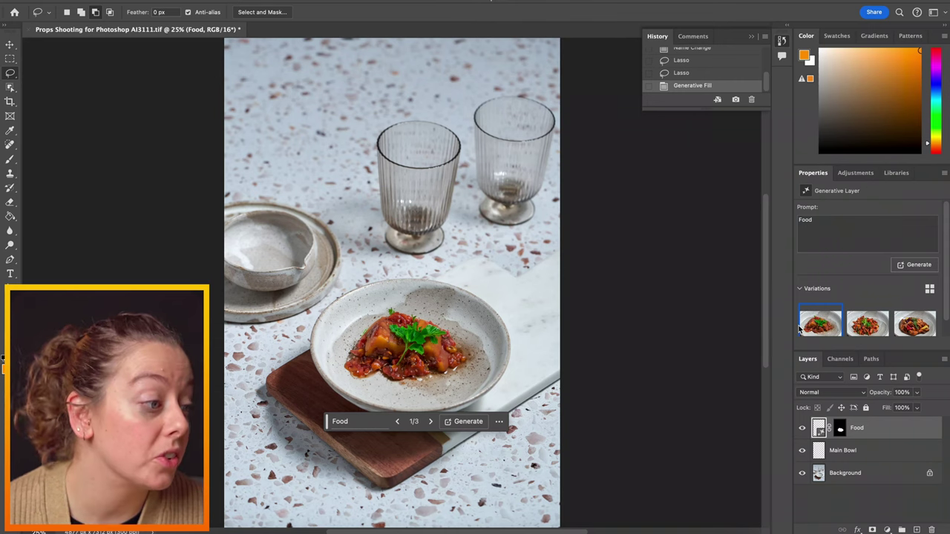
# Compare the food variations and settle on the third one
pyautogui.click(870, 328)
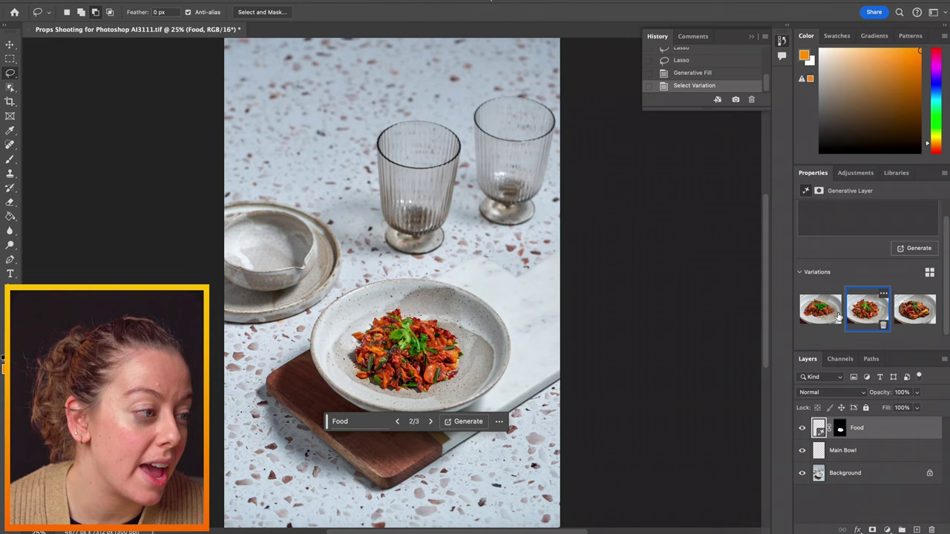
pyautogui.click(814, 318)
pyautogui.click(870, 313)
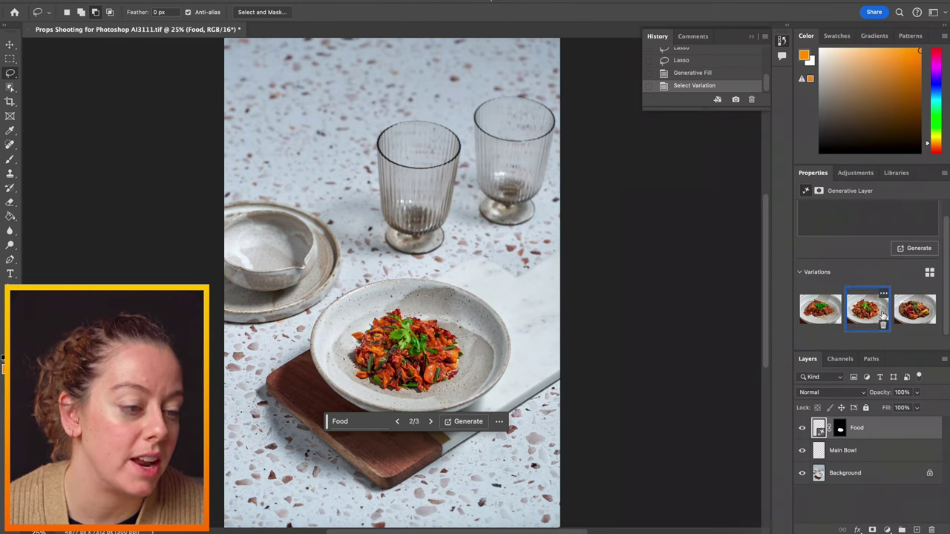
pyautogui.click(903, 317)
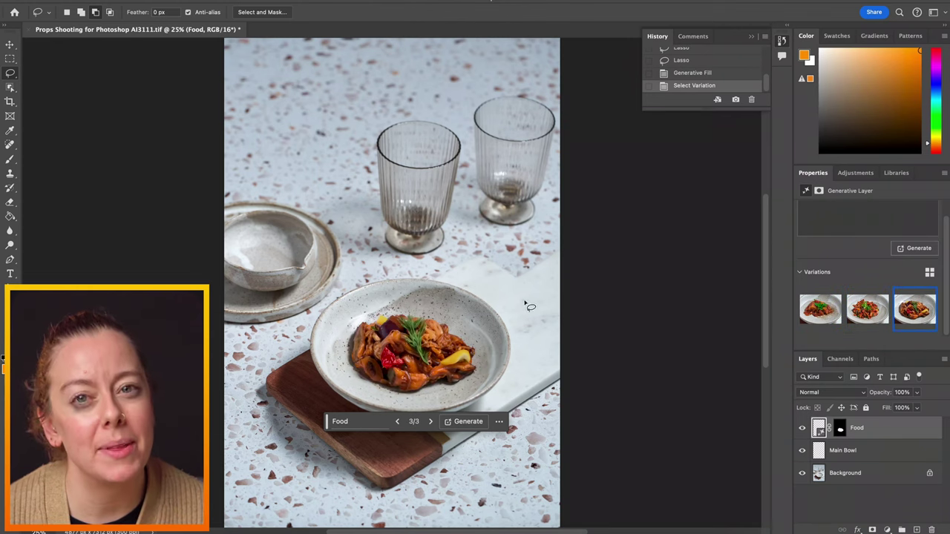
# Regenerate the bowl with the prompt 'Yoghurt topped with muesli and berries'
pyautogui.click(349, 422)
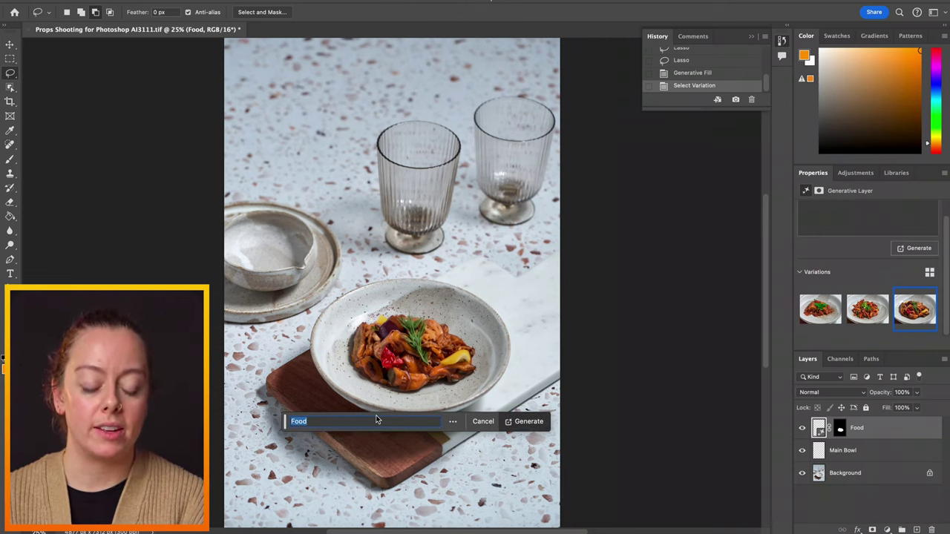
pyautogui.write('Yog')
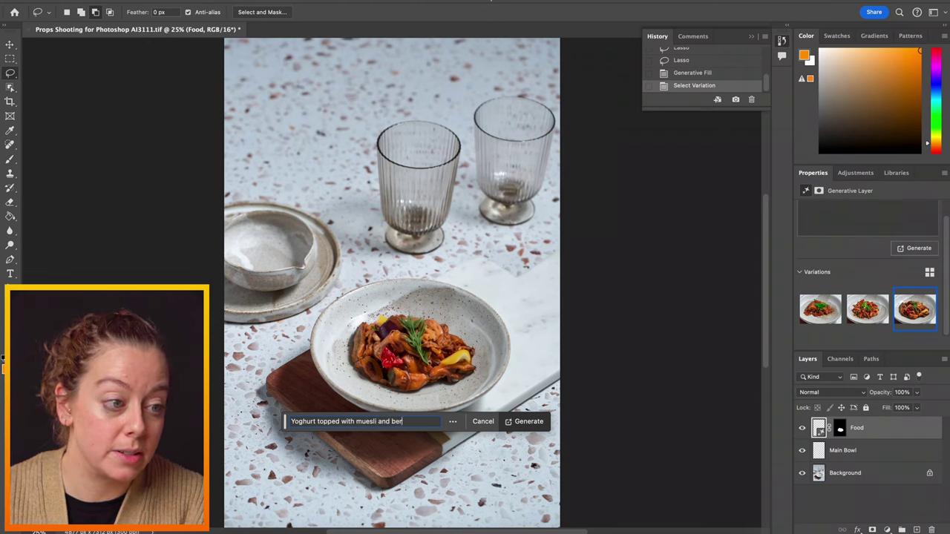
pyautogui.click(521, 423)
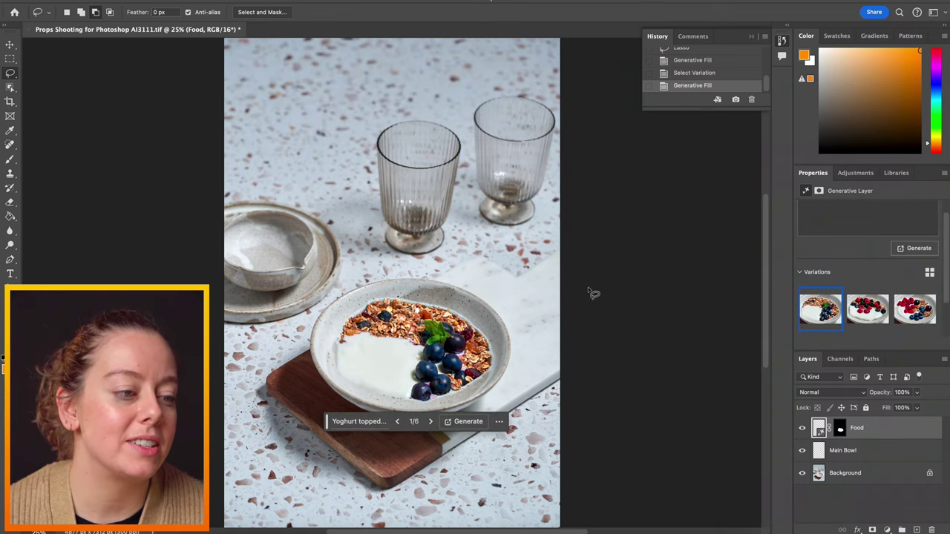
# Compare the yoghurt variations and keep the first, granola-and-blueberry version
pyautogui.click(874, 312)
pyautogui.scroll(-2, 905, 308)
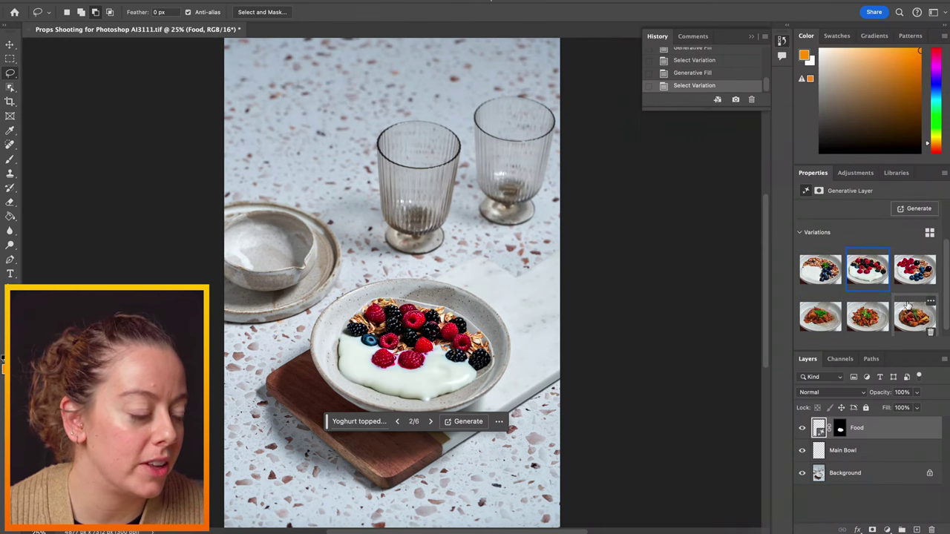
pyautogui.scroll(-1, 906, 305)
pyautogui.scroll(2, 907, 303)
pyautogui.click(914, 288)
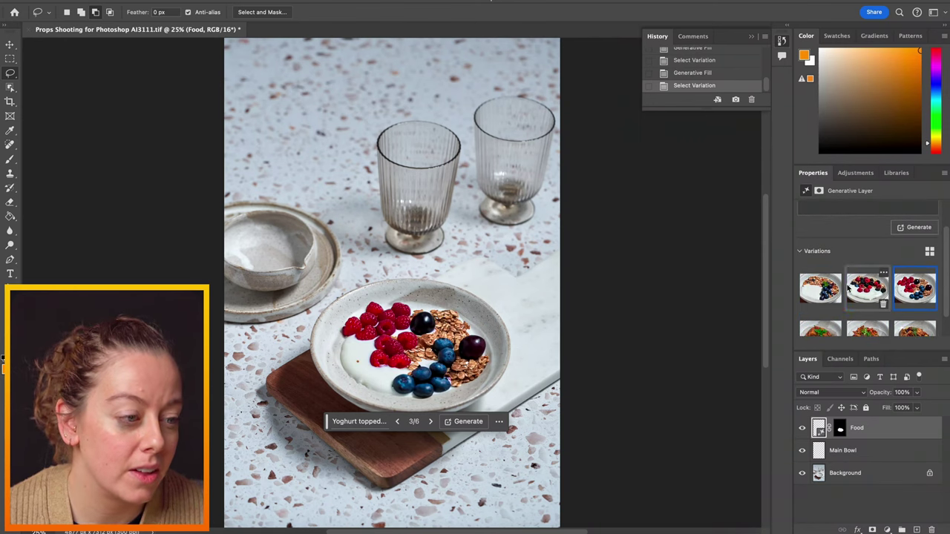
pyautogui.click(819, 287)
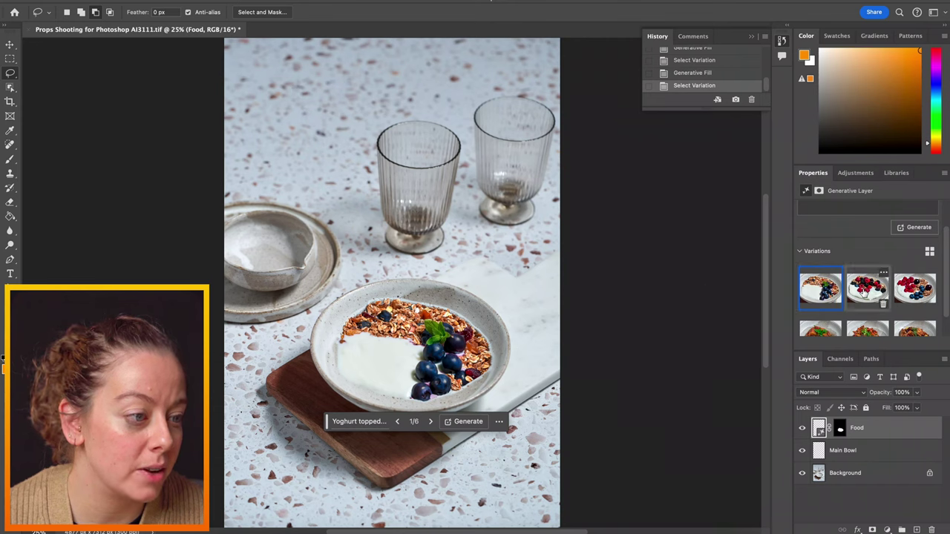
pyautogui.click(865, 294)
pyautogui.click(917, 289)
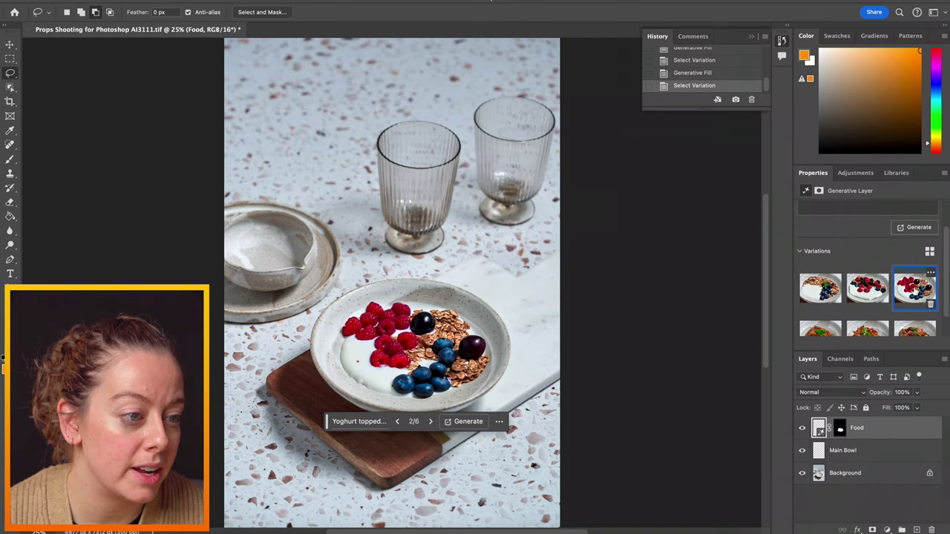
pyautogui.click(813, 294)
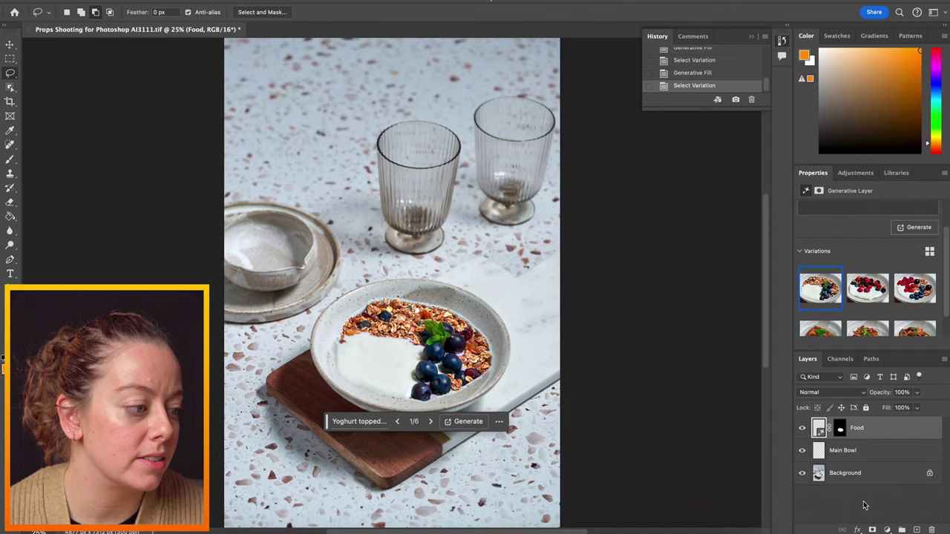
# Add a new layer named 'Small bowl'
pyautogui.click(916, 530)
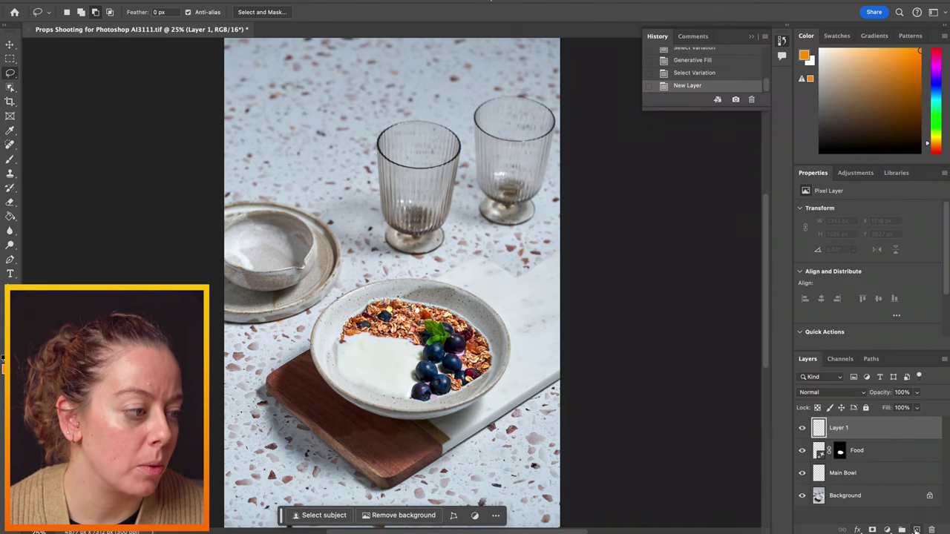
pyautogui.doubleClick(837, 429)
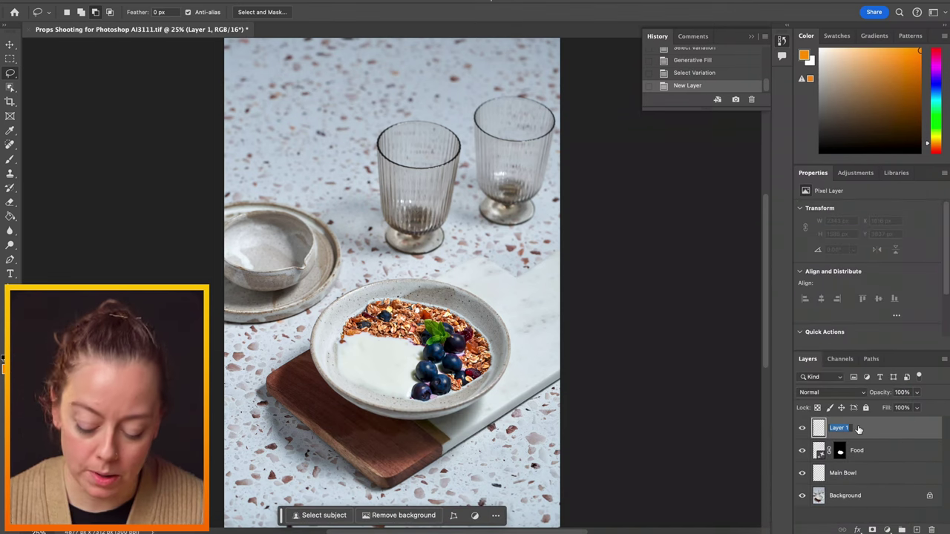
pyautogui.write('Small bowl')
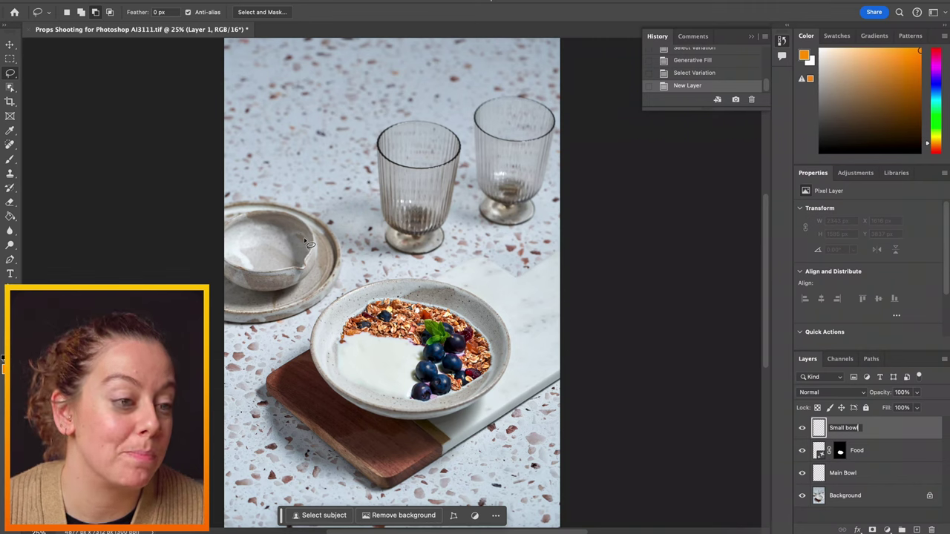
pyautogui.press('Return')
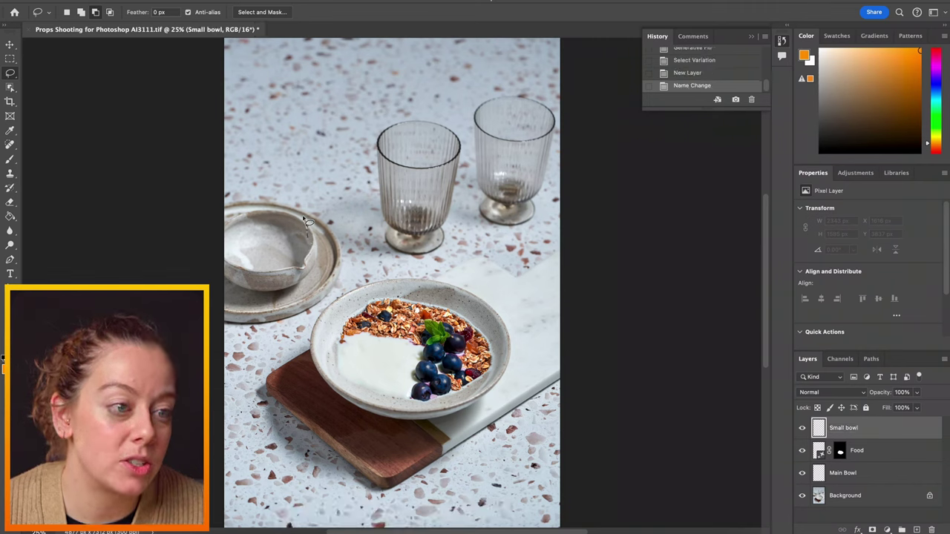
# Lasso the small bowl, fill it with generated blueberries, and keep variation 1 of 3
pyautogui.moveTo(293, 207)
pyautogui.mouseDown()
pyautogui.moveTo(258, 197)
pyautogui.moveTo(241, 210)
pyautogui.moveTo(310, 230)
pyautogui.mouseUp()
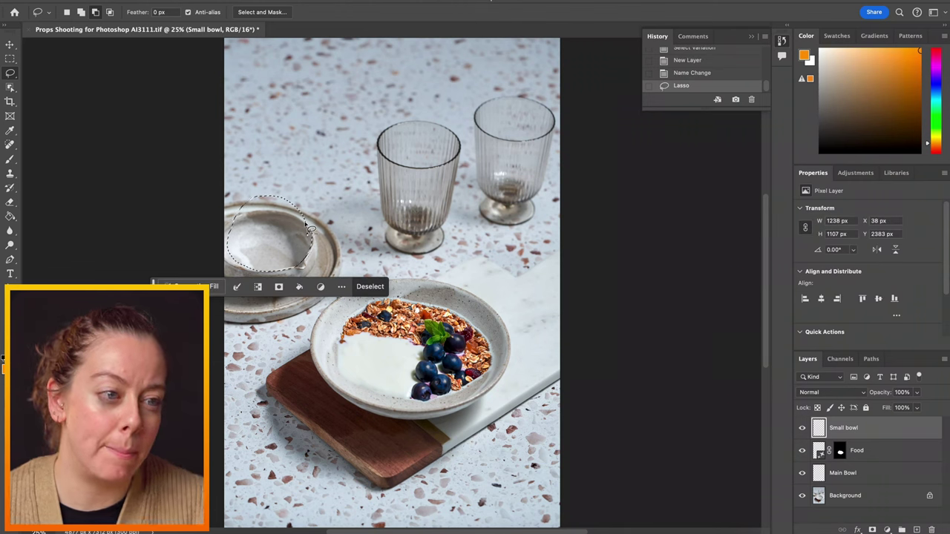
pyautogui.click(185, 286)
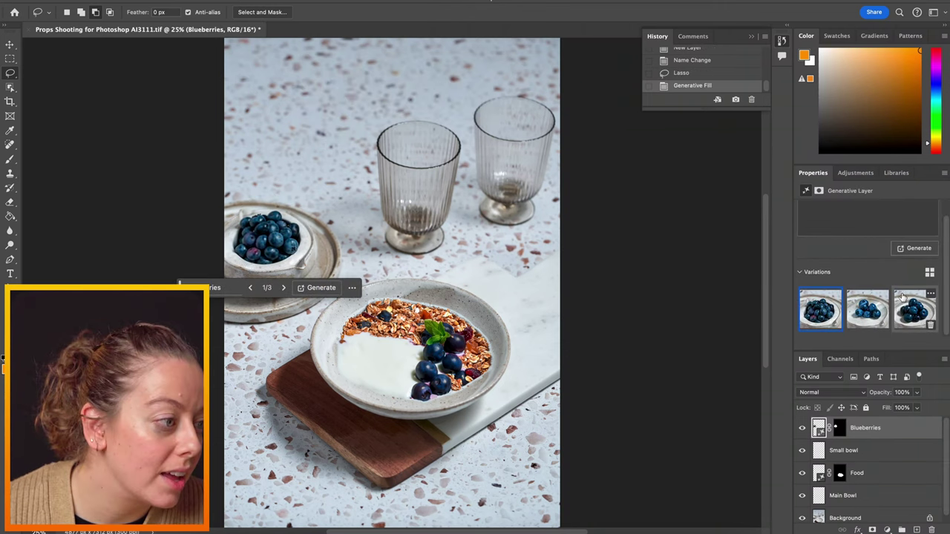
pyautogui.click(911, 314)
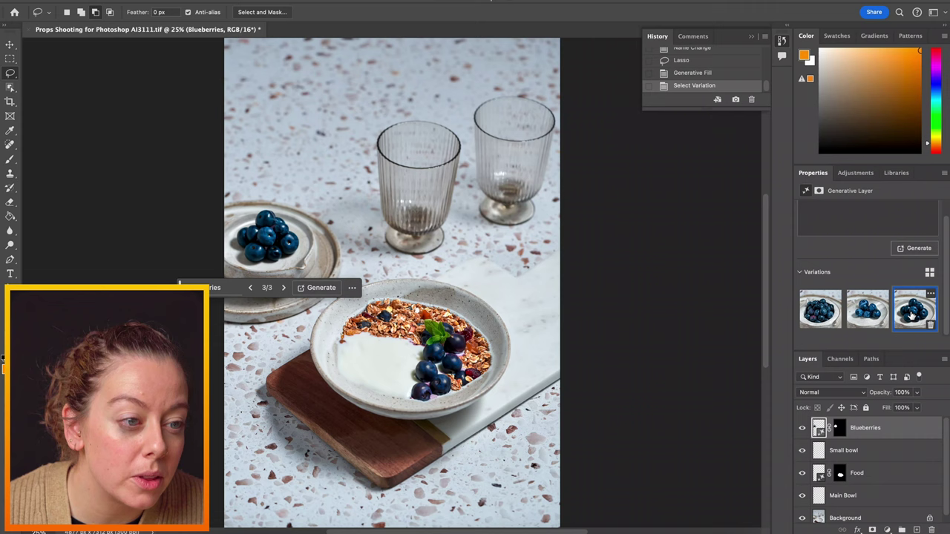
pyautogui.click(866, 308)
pyautogui.click(819, 309)
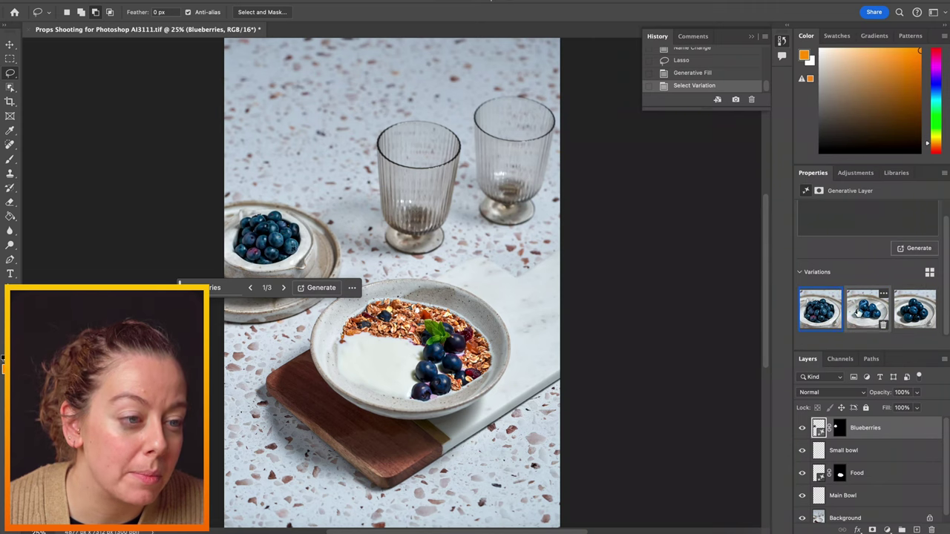
pyautogui.click(867, 315)
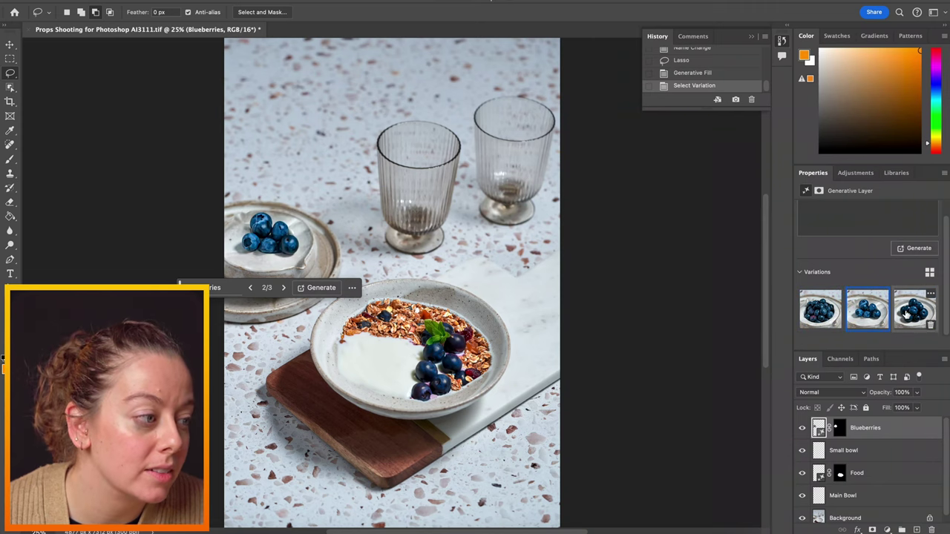
pyautogui.click(915, 310)
pyautogui.click(818, 315)
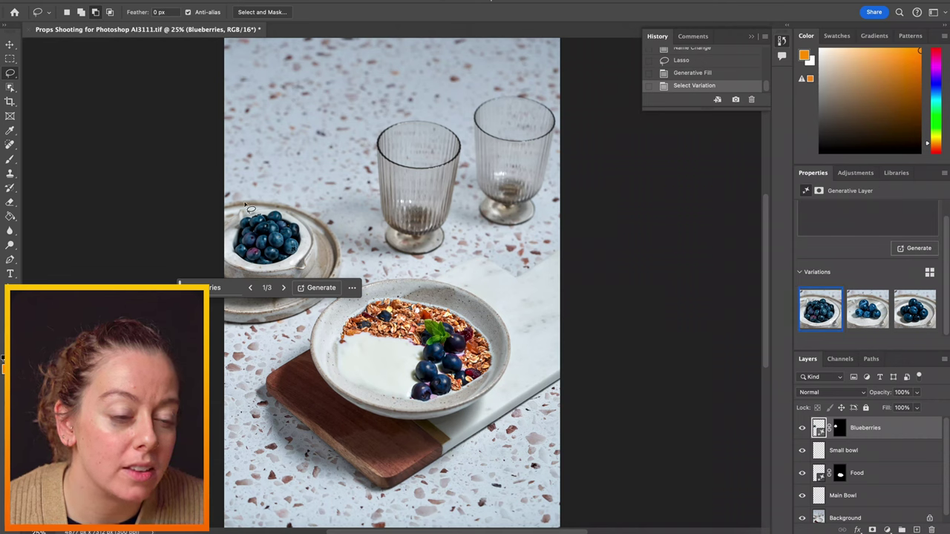
# Free Transform the Blueberries layer to about 144% and commit
pyautogui.click(10, 45)
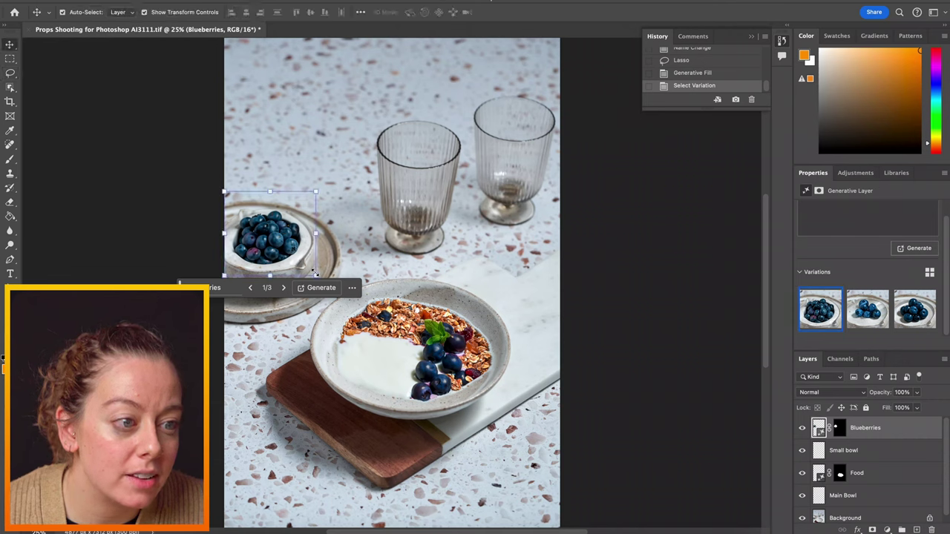
pyautogui.moveTo(317, 276); pyautogui.dragTo(343, 299)
pyautogui.moveTo(285, 236); pyautogui.dragTo(286, 241)
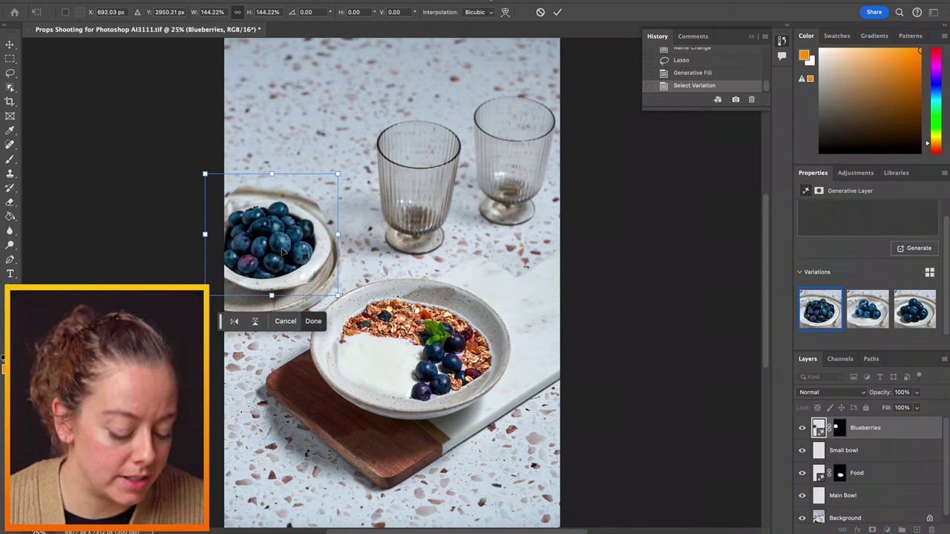
pyautogui.press('Return')
# Paint the Blueberries layer mask along the small bowl's rim with a 58%-hardness brush
pyautogui.click(840, 429)
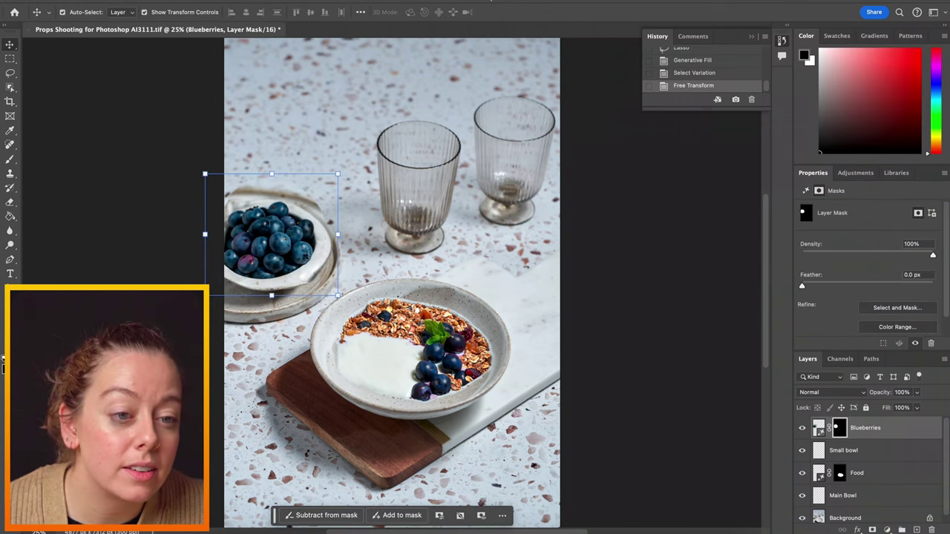
pyautogui.click(11, 161)
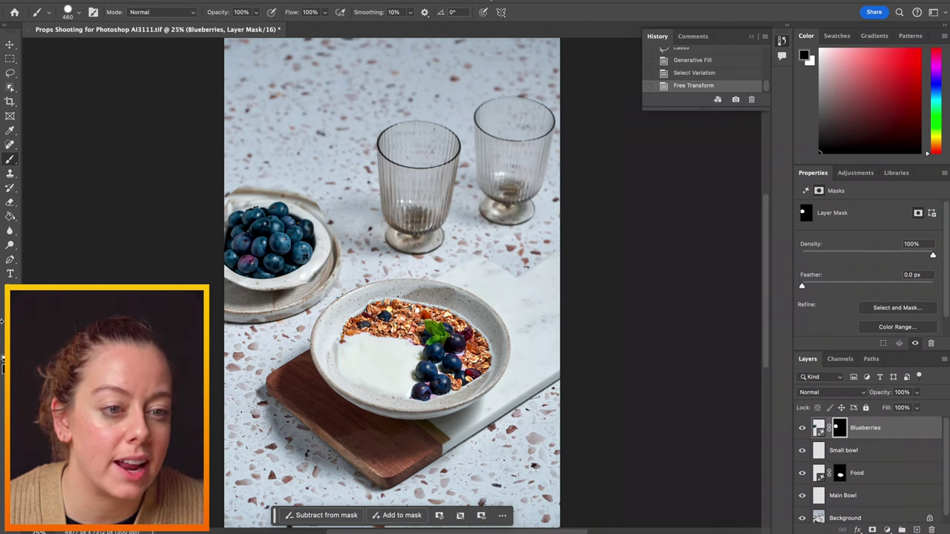
pyautogui.click(79, 13)
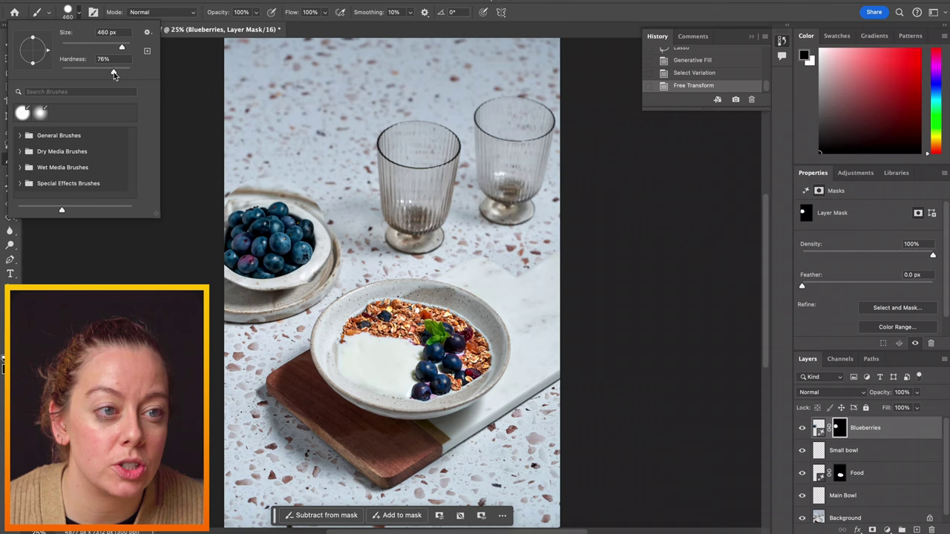
pyautogui.moveTo(114, 74); pyautogui.dragTo(99, 47)
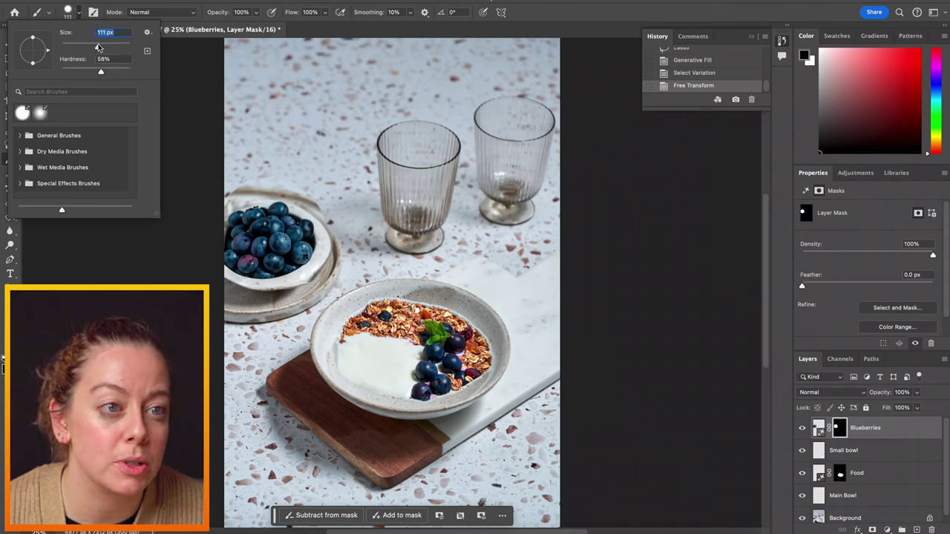
pyautogui.click(324, 249)
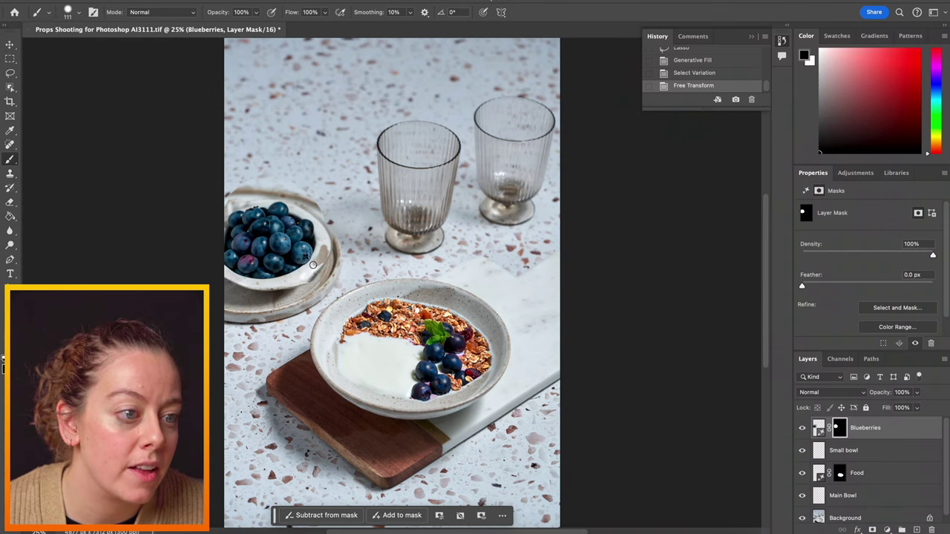
pyautogui.moveTo(312, 265); pyautogui.dragTo(307, 272)
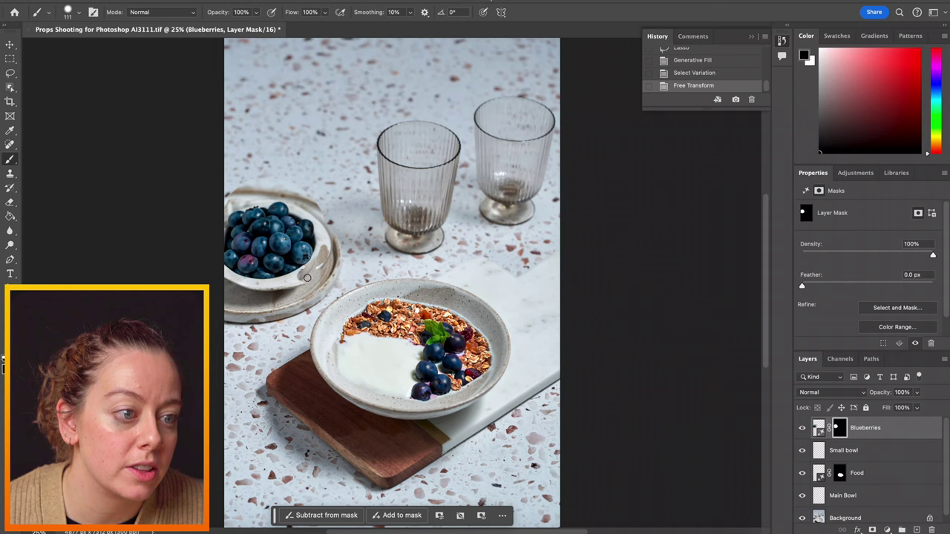
pyautogui.moveTo(281, 280)
pyautogui.mouseDown()
pyautogui.moveTo(230, 269)
pyautogui.moveTo(267, 286)
pyautogui.moveTo(296, 286)
pyautogui.mouseUp()
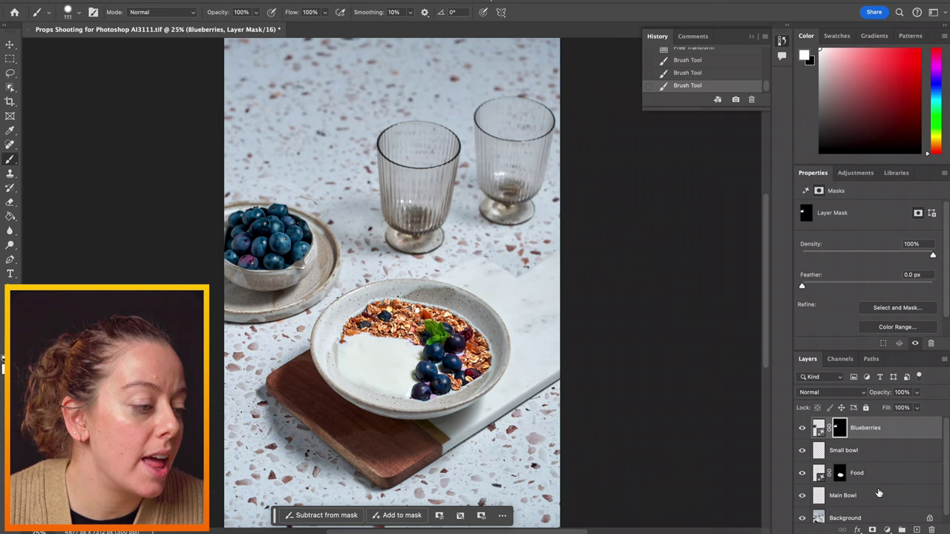
# Add a new layer and lasso small spots on the marble slab and wooden board
pyautogui.click(917, 529)
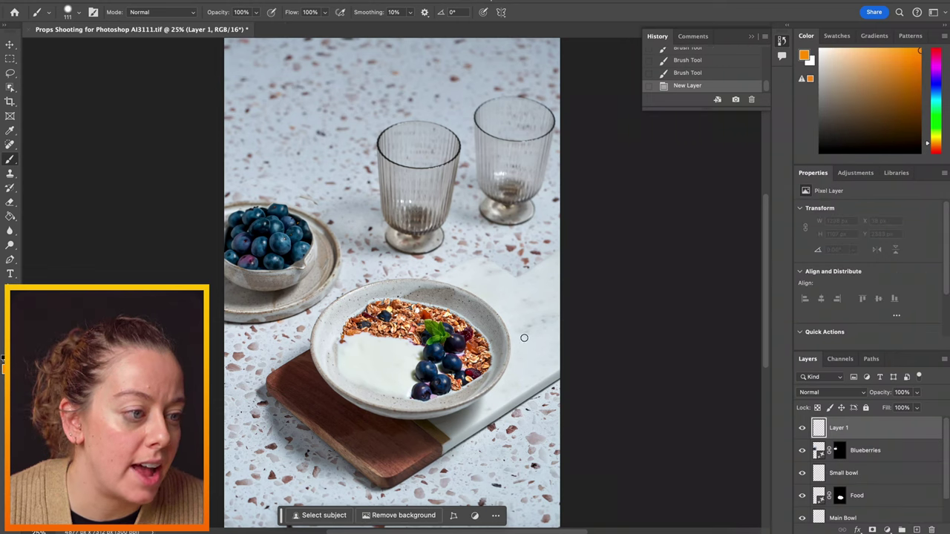
pyautogui.press('l')
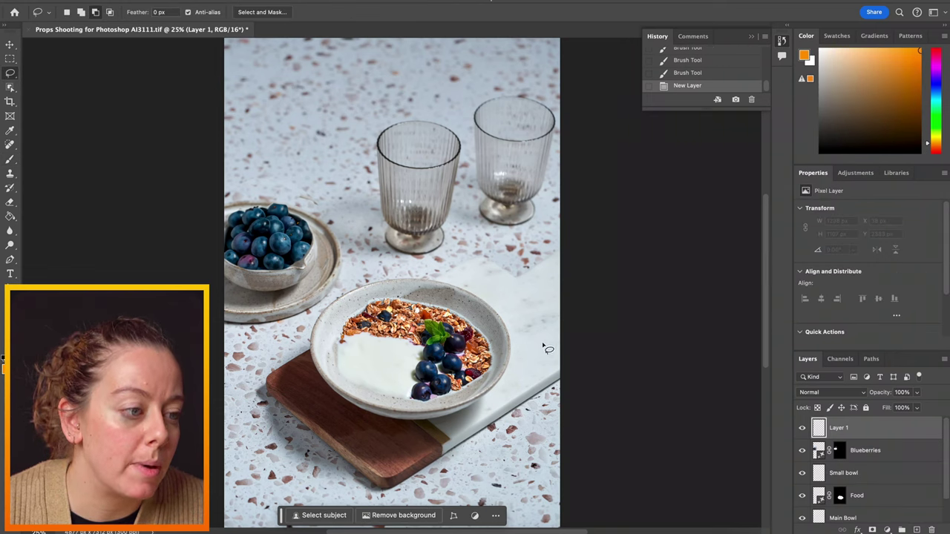
pyautogui.moveTo(543, 346); pyautogui.dragTo(528, 343)
pyautogui.moveTo(540, 304); pyautogui.dragTo(537, 315)
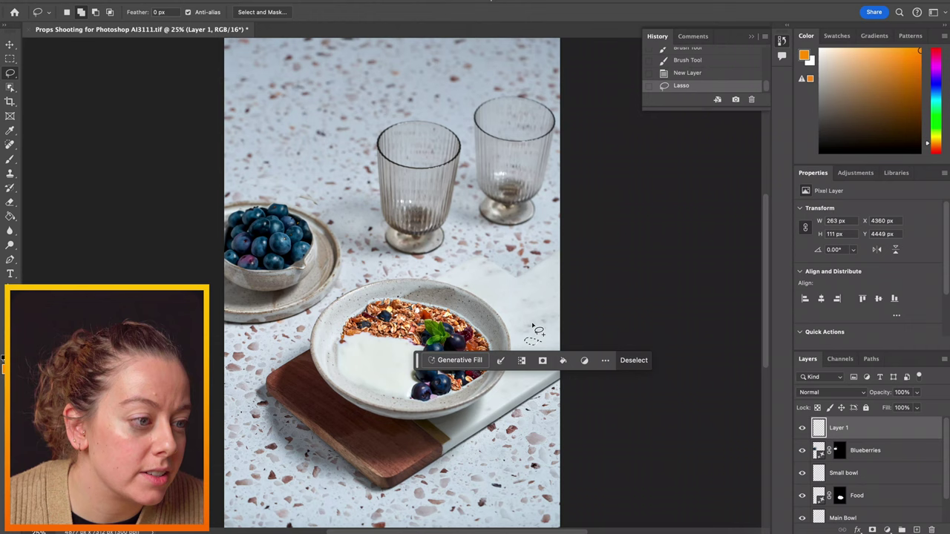
pyautogui.moveTo(401, 444); pyautogui.dragTo(394, 453)
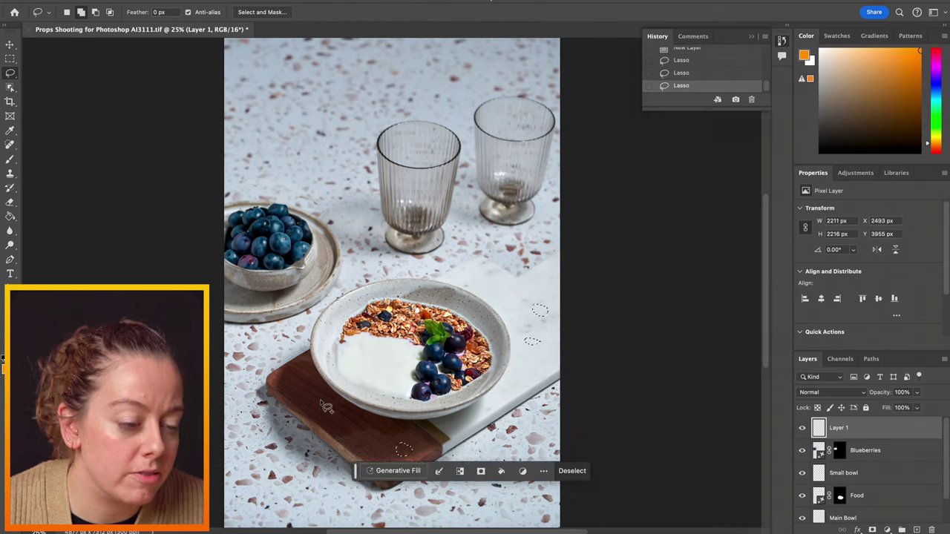
# Generative Fill the spots with 'Blueberries' and keep the first variation
pyautogui.click(398, 471)
pyautogui.write('B')
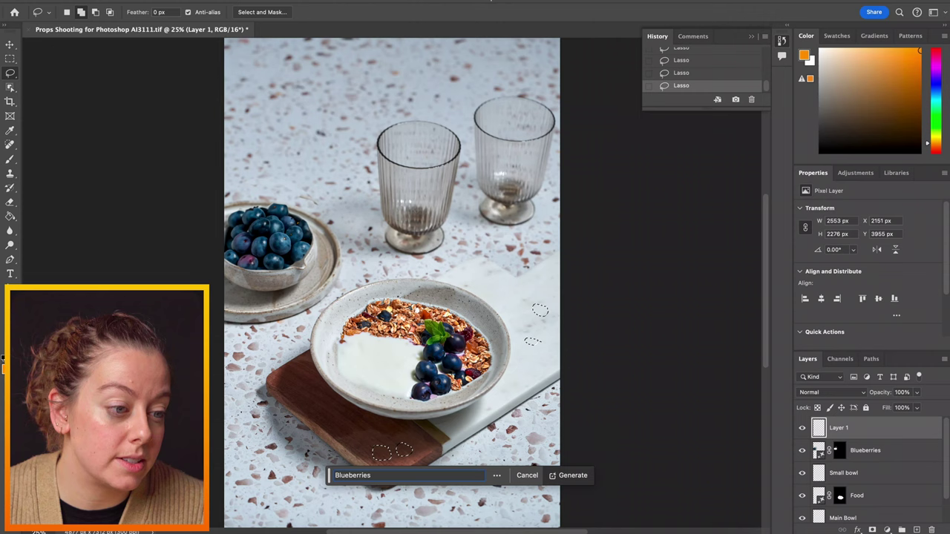
pyautogui.write('lueberries')
pyautogui.click(569, 475)
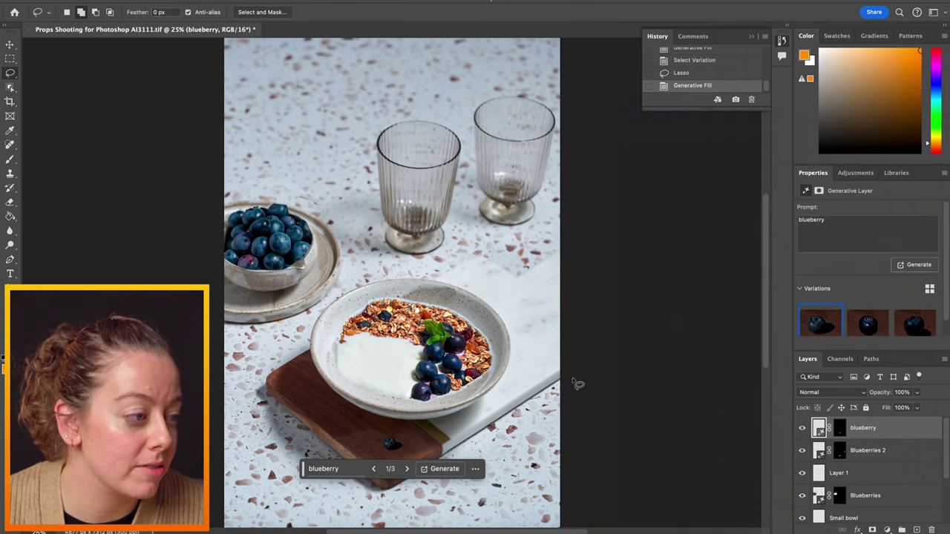
pyautogui.click(867, 321)
pyautogui.click(907, 314)
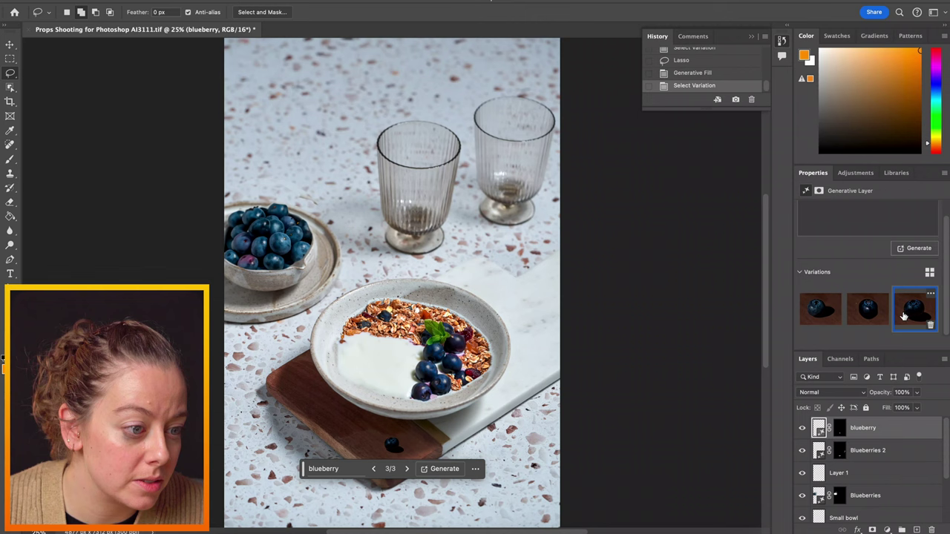
pyautogui.click(827, 310)
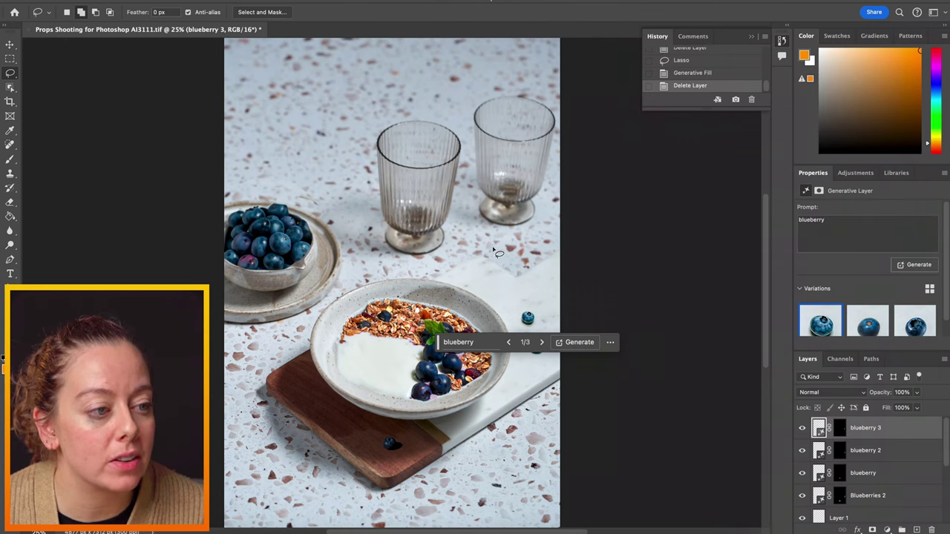
# Outline a spoon area and generate 'spoon dipping into bowl of yoghurt'
pyautogui.moveTo(491, 245)
pyautogui.mouseDown()
pyautogui.moveTo(436, 332)
pyautogui.moveTo(454, 332)
pyautogui.moveTo(499, 259)
pyautogui.moveTo(492, 246)
pyautogui.mouseUp()
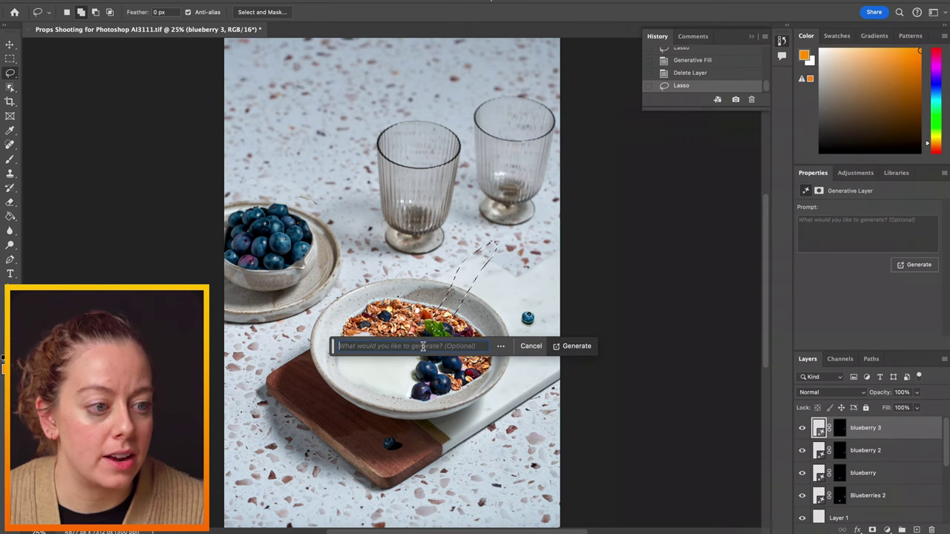
pyautogui.write('spoon dip')
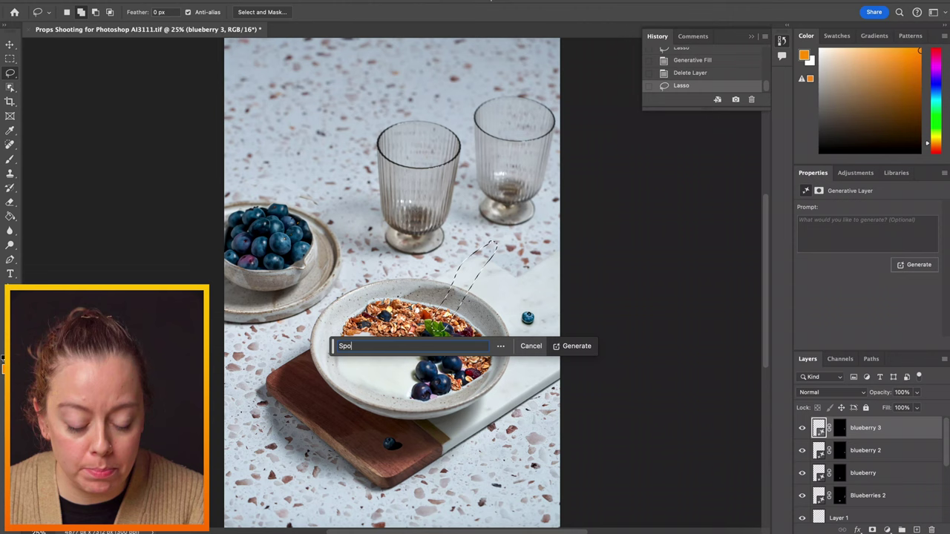
pyautogui.write('pi')
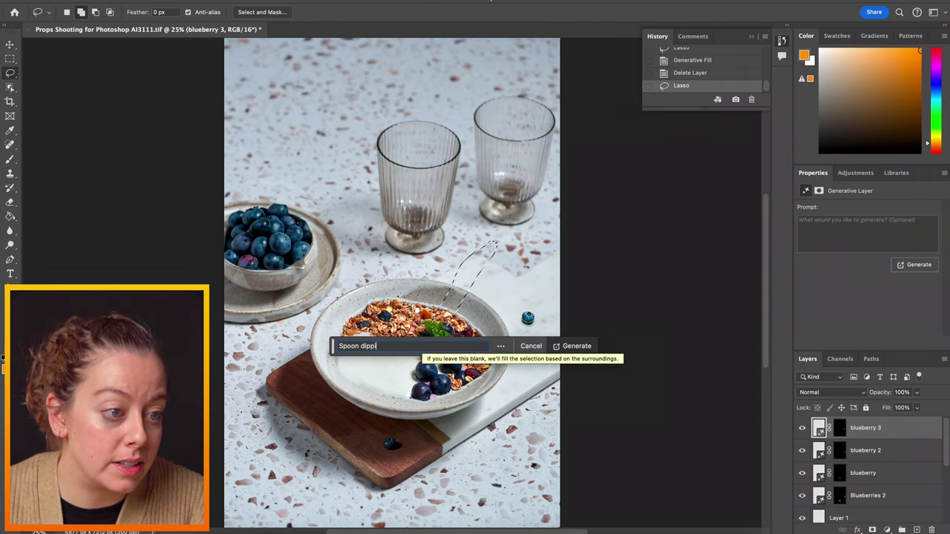
pyautogui.write('ng ')
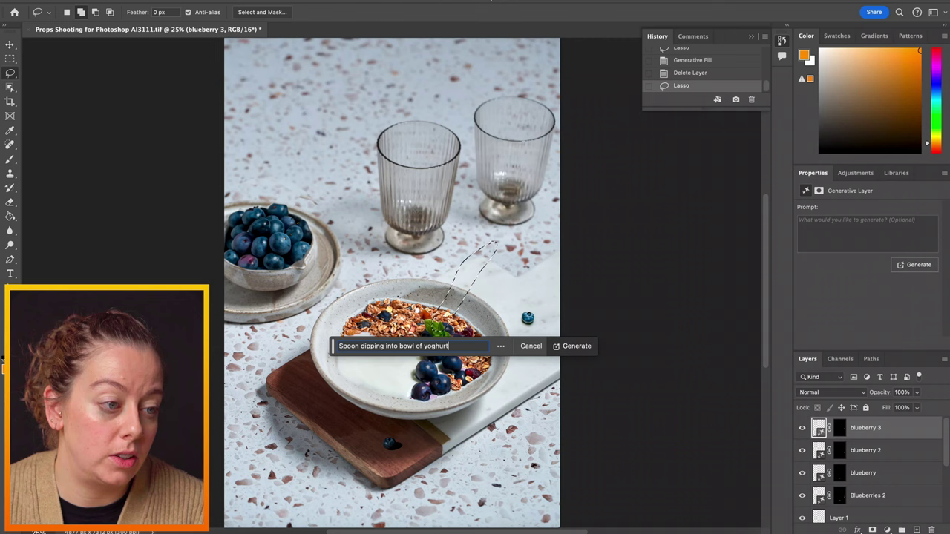
pyautogui.write('into bowl of yoghurt')
pyautogui.click(579, 346)
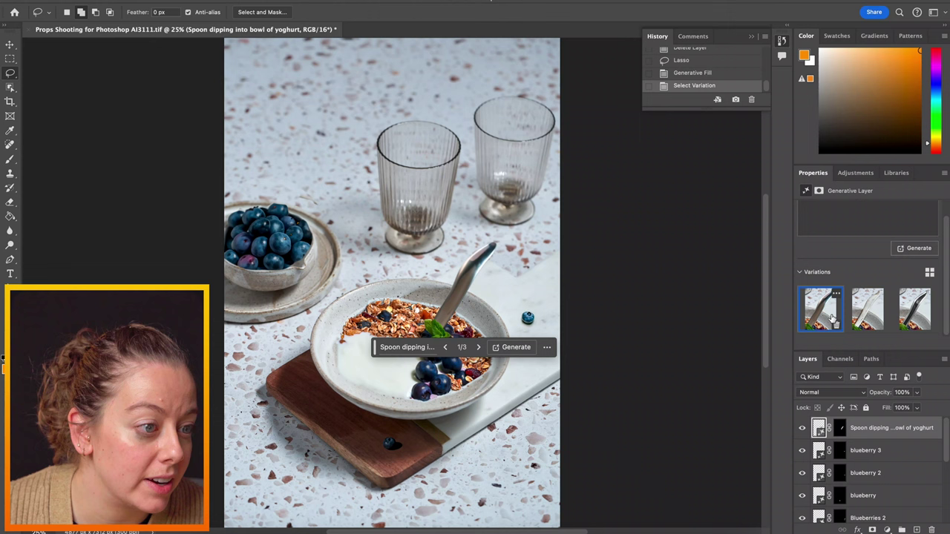
pyautogui.click(870, 311)
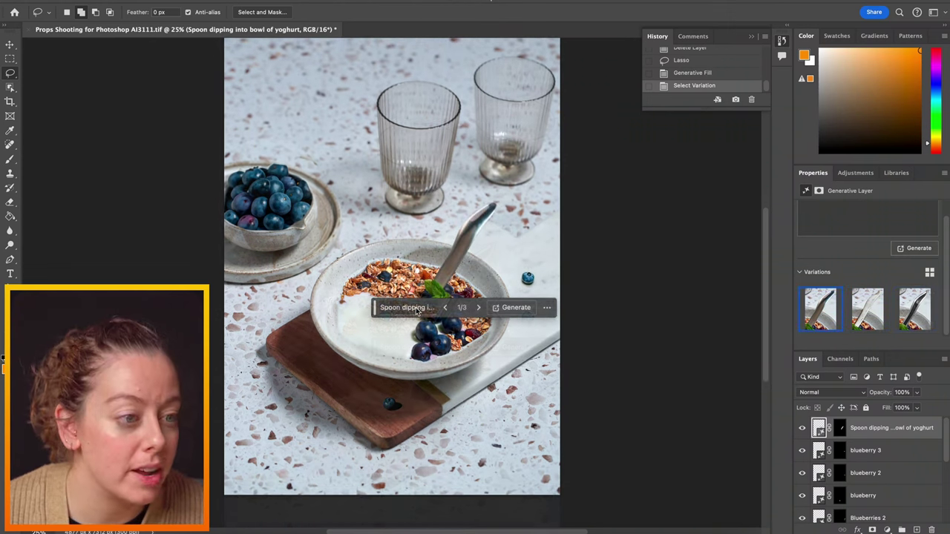
# Replace the prompt, trying 'Spoon resting' then 'Spoon handle', and regenerate
pyautogui.click(416, 307)
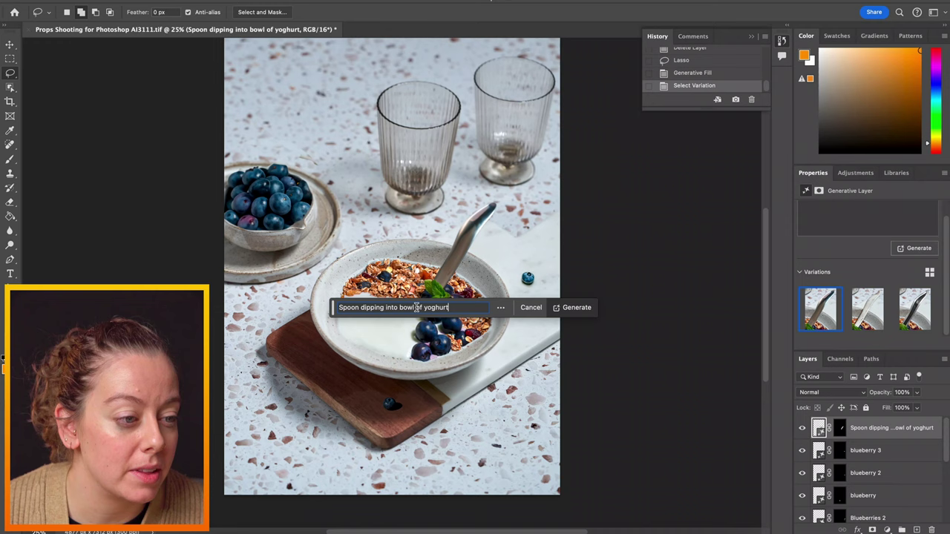
pyautogui.tripleClick(416, 307)
pyautogui.write('Spo')
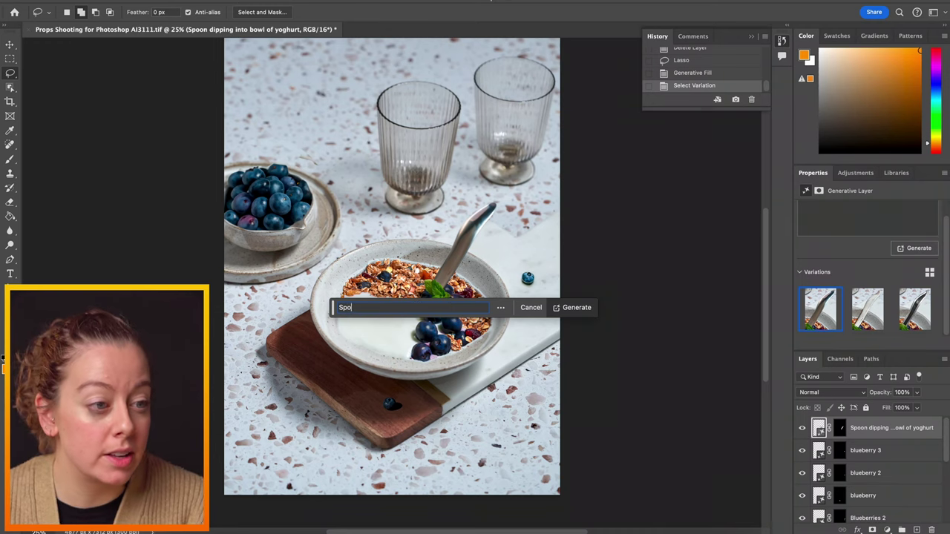
pyautogui.write('on resting o...')
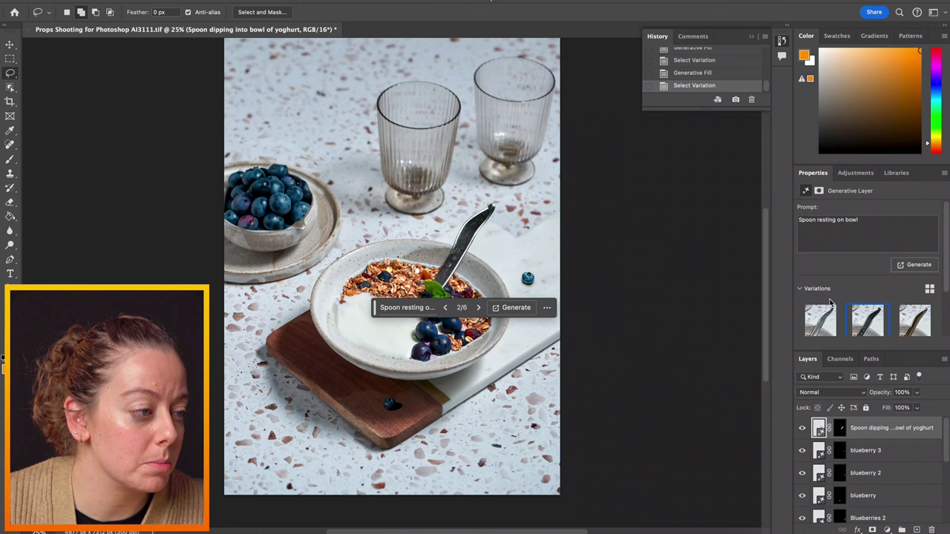
pyautogui.click(415, 309)
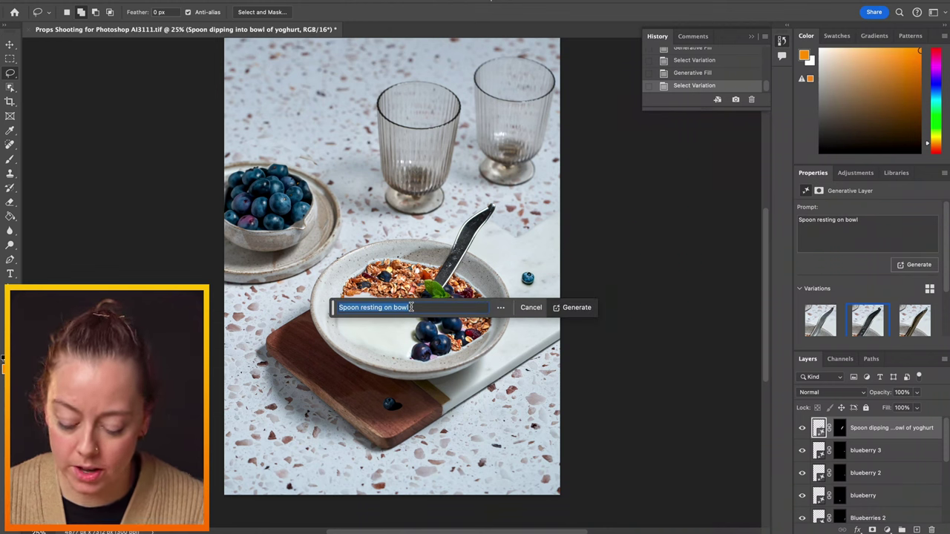
pyautogui.write('Spoon')
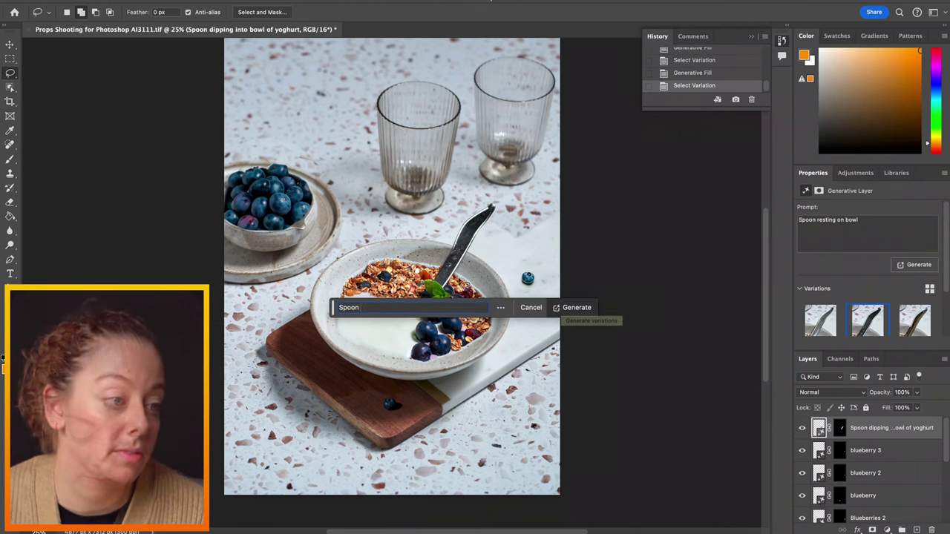
pyautogui.write(' handle')
pyautogui.click(573, 307)
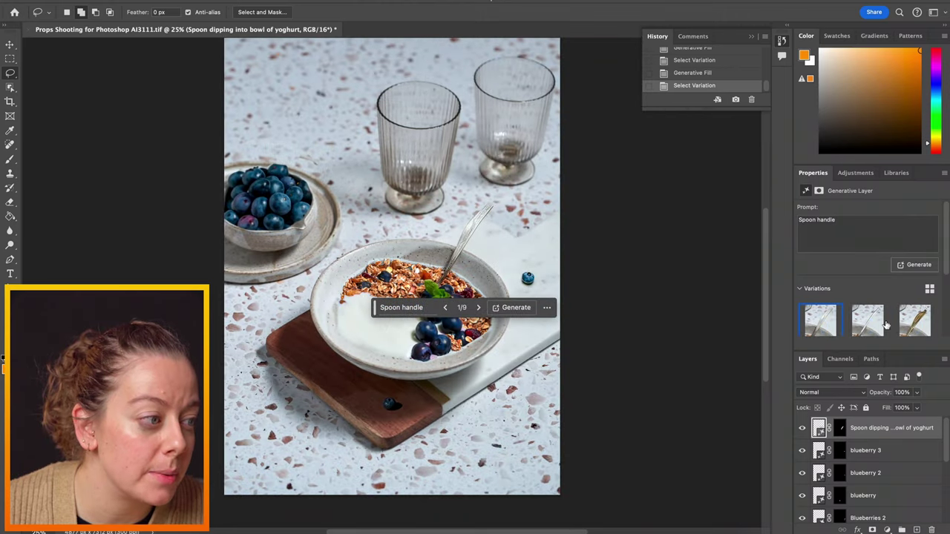
# Compare gold and silver spoon variations and keep the first silver one
pyautogui.click(909, 326)
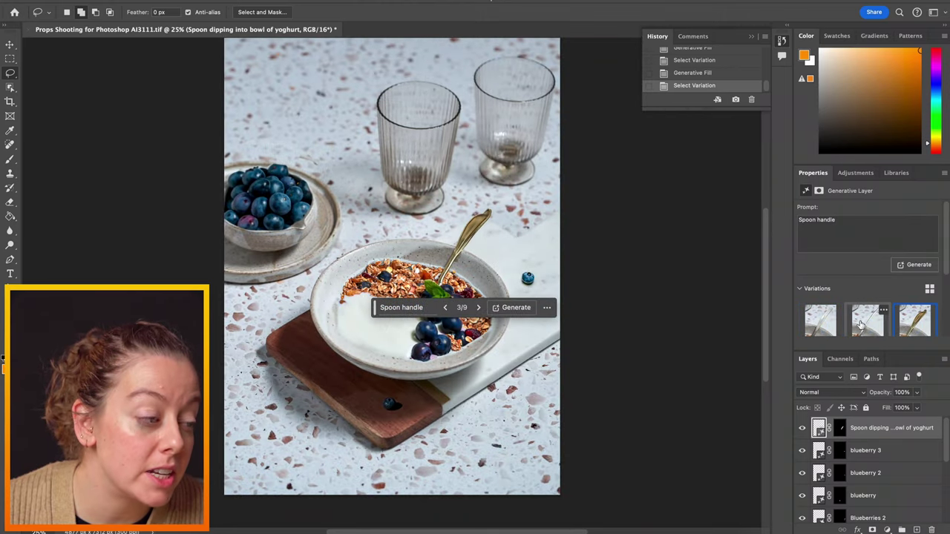
pyautogui.click(878, 324)
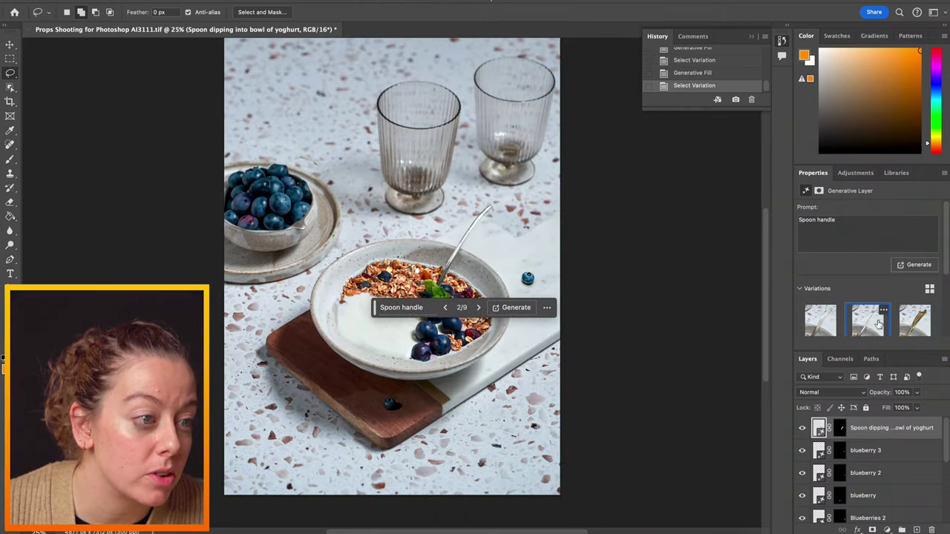
pyautogui.click(816, 330)
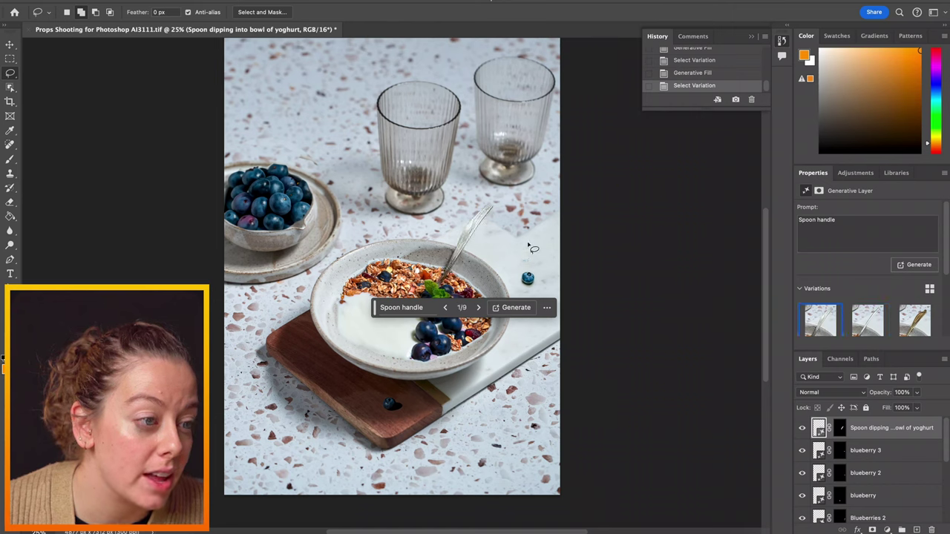
pyautogui.click(904, 324)
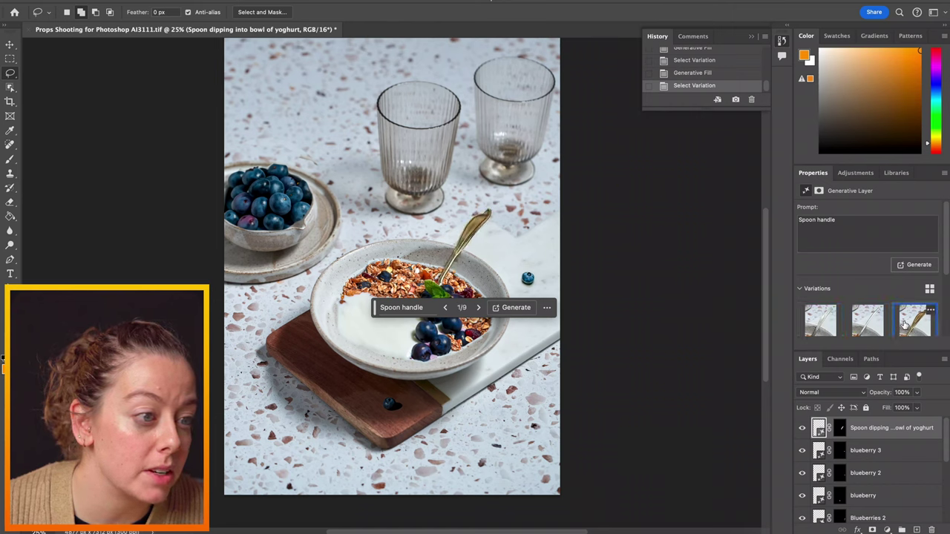
pyautogui.click(832, 326)
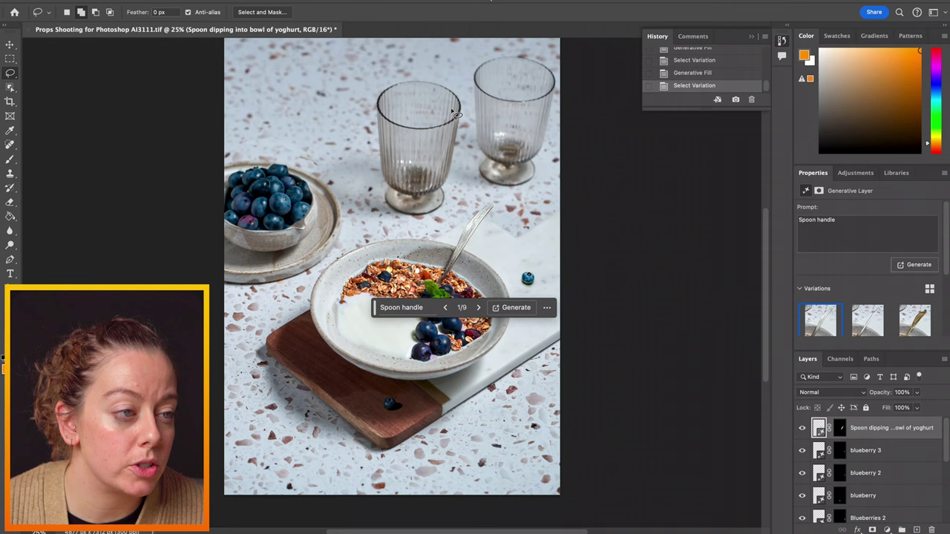
# Fill the lassoed left glass with 'orange juice' (variation 3), then lasso the right glass
pyautogui.moveTo(454, 113)
pyautogui.mouseDown()
pyautogui.moveTo(424, 98)
pyautogui.moveTo(386, 112)
pyautogui.mouseUp()
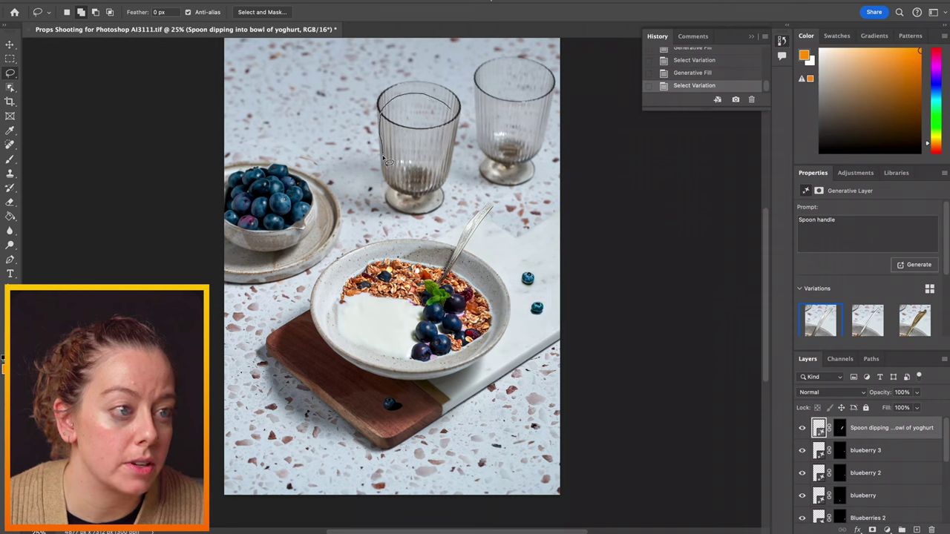
pyautogui.moveTo(386, 160)
pyautogui.mouseDown()
pyautogui.moveTo(392, 187)
pyautogui.moveTo(414, 202)
pyautogui.moveTo(454, 173)
pyautogui.moveTo(458, 154)
pyautogui.mouseUp()
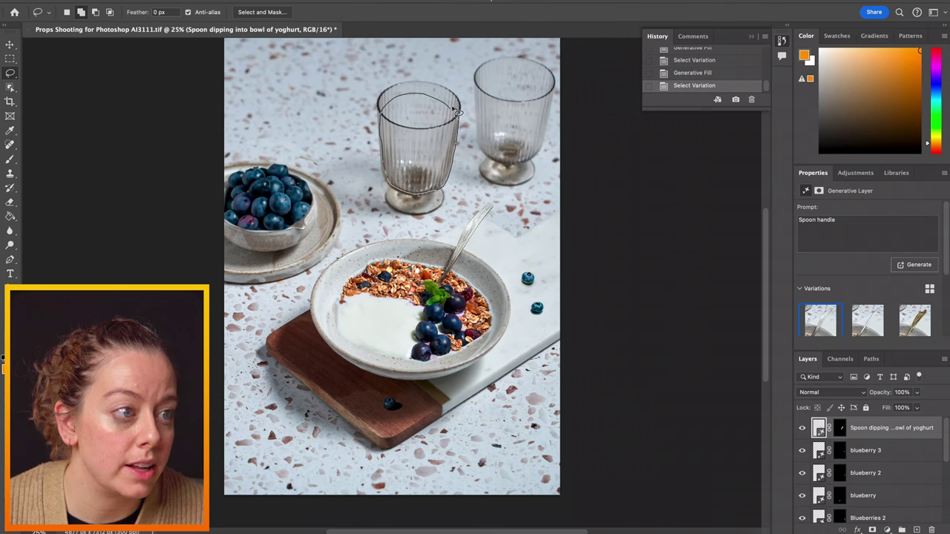
pyautogui.moveTo(445, 106); pyautogui.dragTo(450, 109)
pyautogui.click(346, 214)
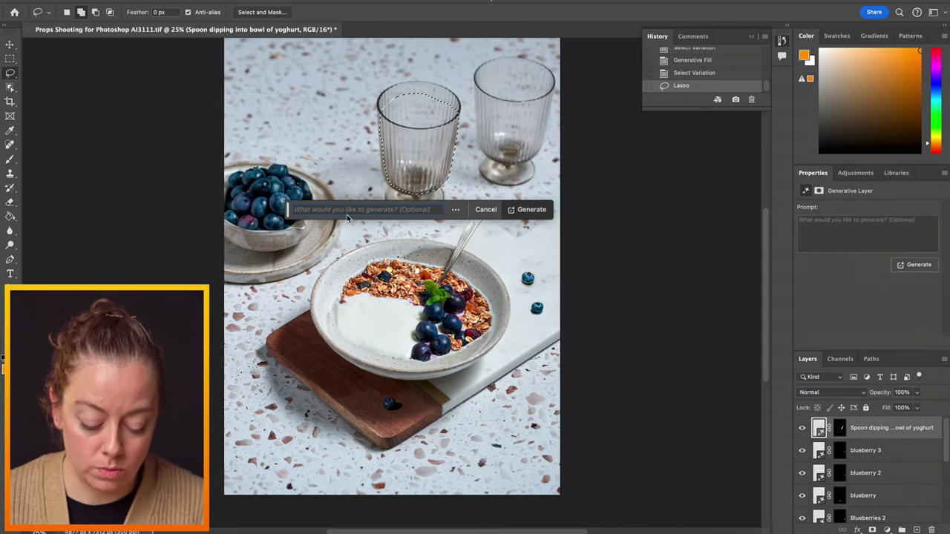
pyautogui.write('orange juice')
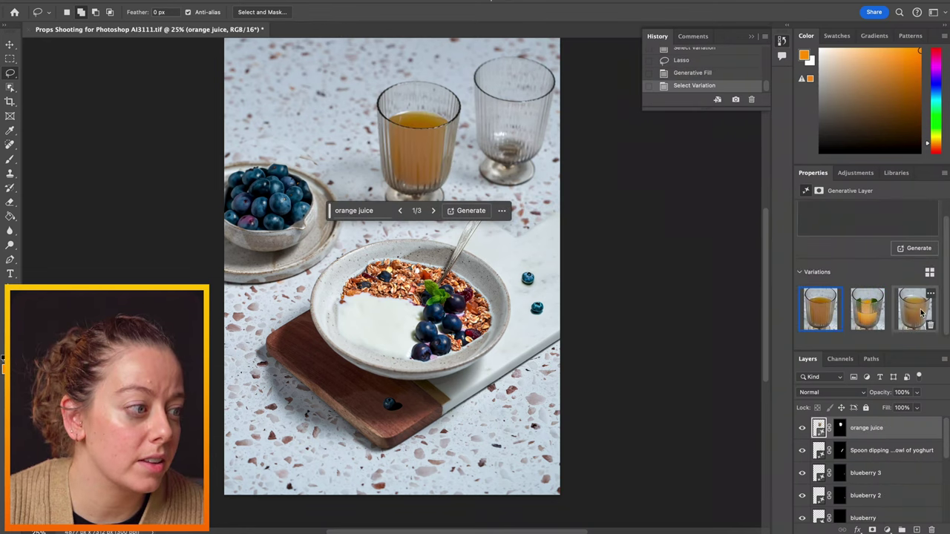
pyautogui.click(910, 312)
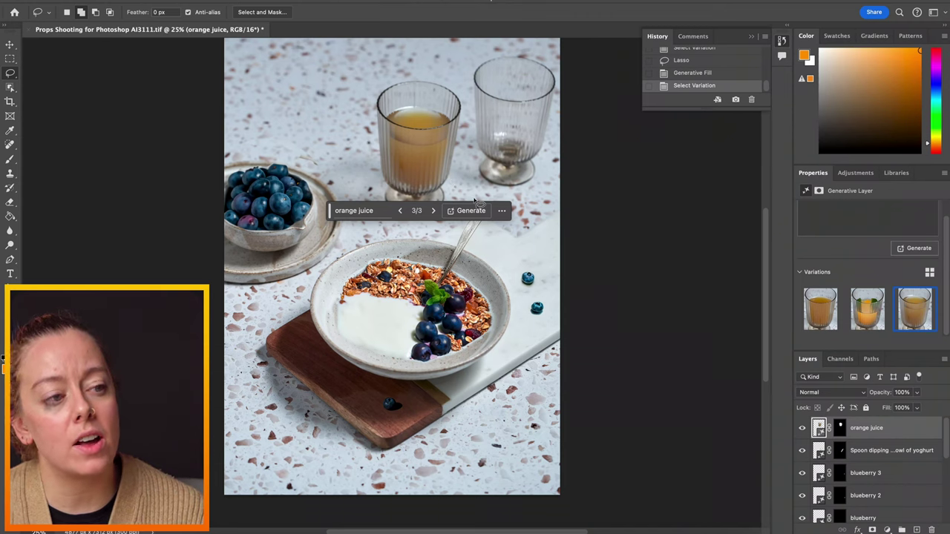
pyautogui.moveTo(481, 196)
pyautogui.mouseDown()
pyautogui.moveTo(526, 199)
pyautogui.moveTo(566, 184)
pyautogui.moveTo(575, 134)
pyautogui.moveTo(553, 64)
pyautogui.moveTo(530, 49)
pyautogui.moveTo(466, 64)
pyautogui.moveTo(467, 160)
pyautogui.mouseUp()
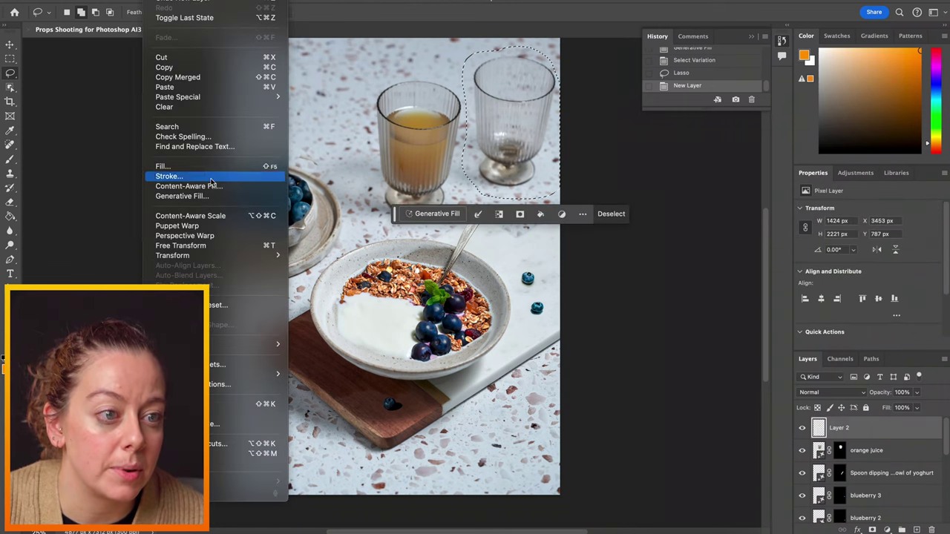
# Content-Aware Fill the right glass away using a custom terrazzo sampling area, output to a new layer
pyautogui.click(213, 186)
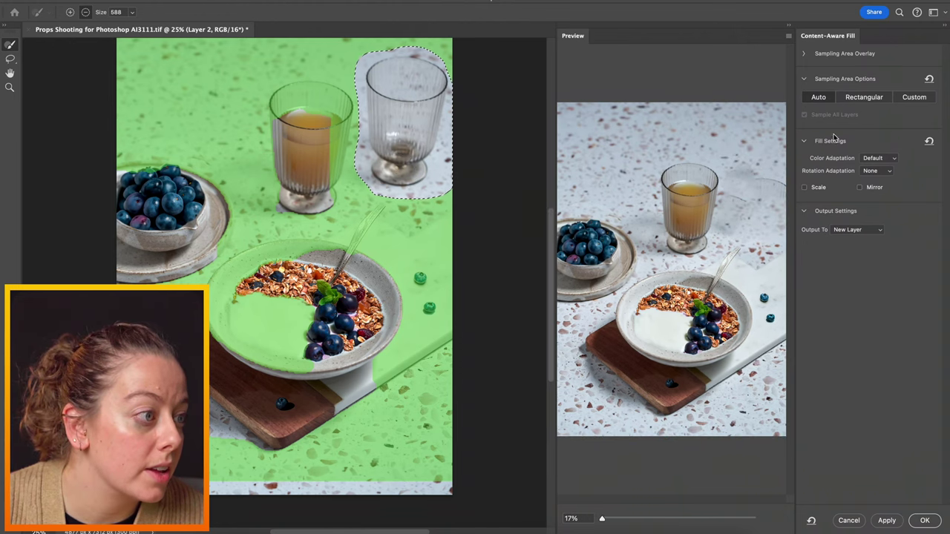
pyautogui.click(908, 99)
pyautogui.click(453, 194)
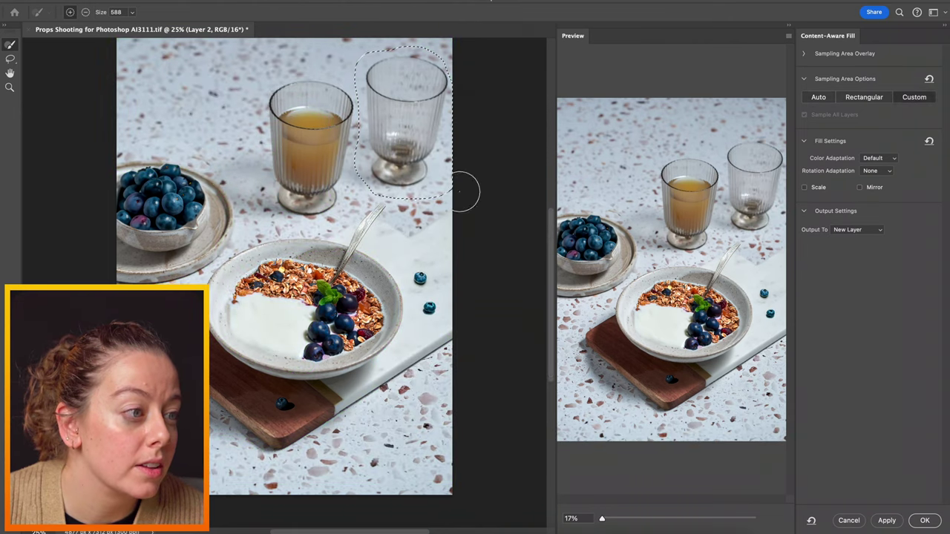
pyautogui.moveTo(467, 59)
pyautogui.mouseDown()
pyautogui.moveTo(375, 43)
pyautogui.moveTo(167, 52)
pyautogui.moveTo(222, 112)
pyautogui.moveTo(222, 153)
pyautogui.moveTo(186, 127)
pyautogui.mouseUp()
pyautogui.click(925, 520)
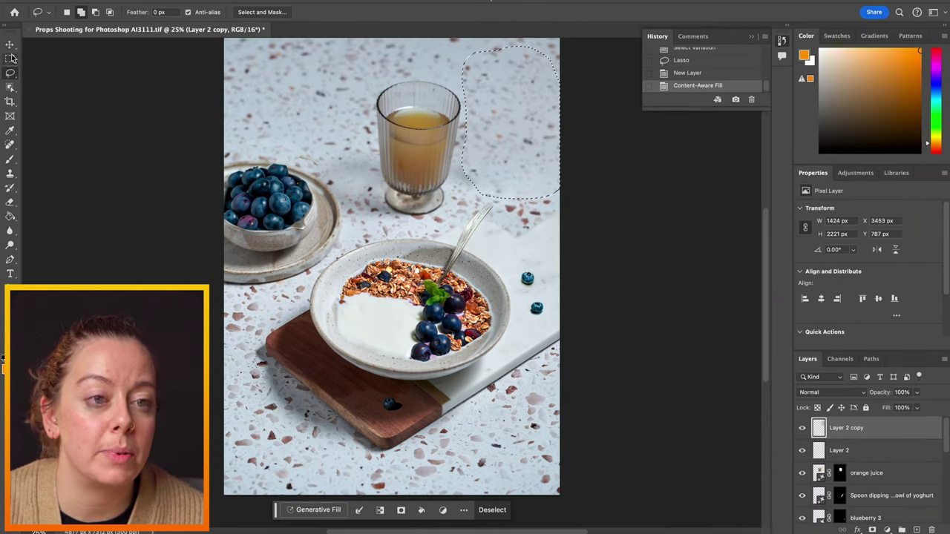
# Move Layer 2 above Layer 2 copy, lasso the cleared spot, and generate 'Cappucino'
pyautogui.hotkey('alt', '[')
pyautogui.hotkey('ctrl', ']')
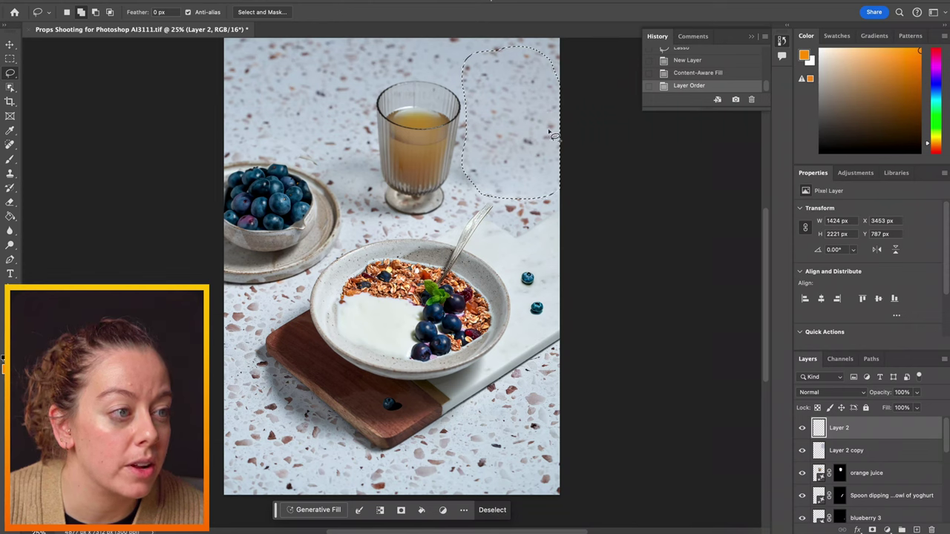
pyautogui.moveTo(551, 128)
pyautogui.mouseDown()
pyautogui.moveTo(530, 127)
pyautogui.moveTo(546, 199)
pyautogui.moveTo(562, 148)
pyautogui.moveTo(552, 132)
pyautogui.mouseUp()
pyautogui.click(613, 216)
pyautogui.write('Cappucino')
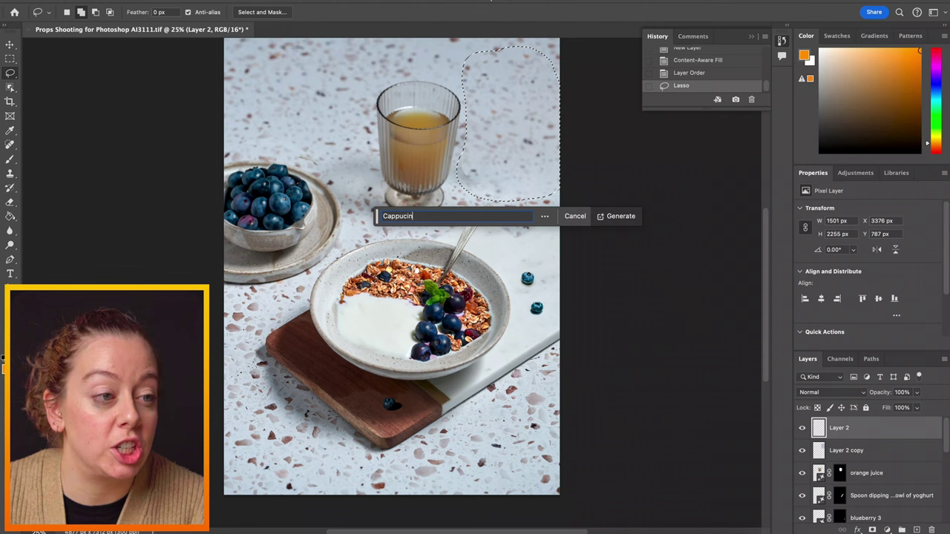
pyautogui.click(614, 216)
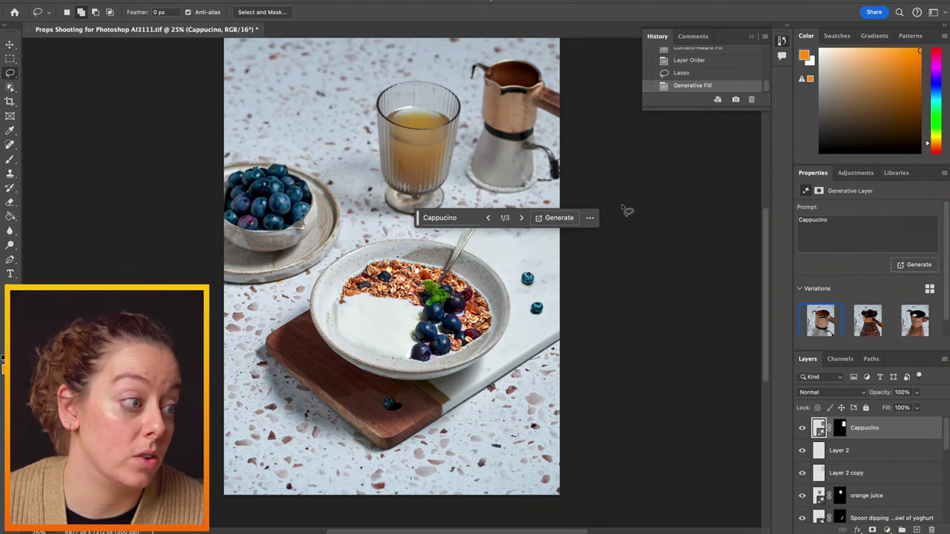
# Re-prompt with 'Latte' to generate a milk jug in that spot
pyautogui.scroll(-1, 883, 334)
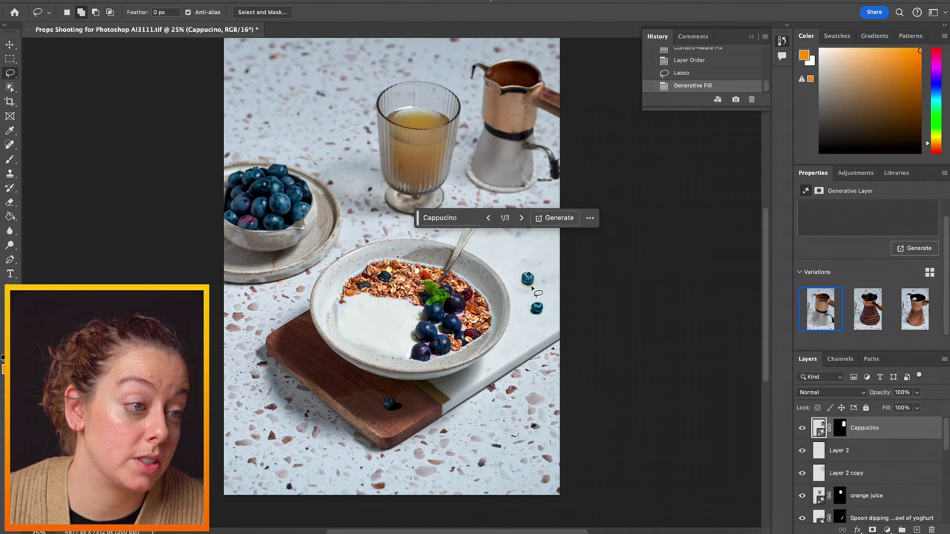
pyautogui.click(442, 220)
pyautogui.write('Latte')
pyautogui.press('Return')
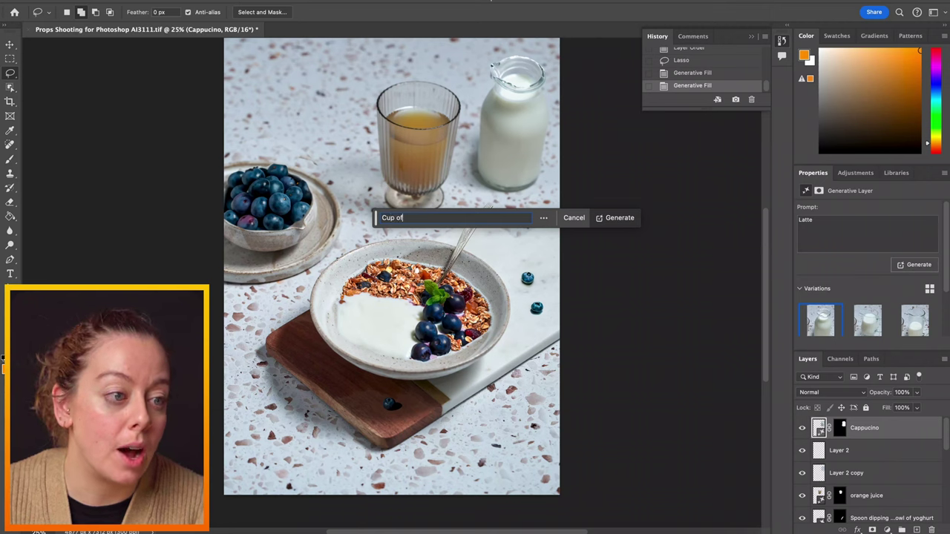
# Generate a coffee fill beside the orange juice from the 'Cup of Coffee' prompt, then start rewriting the prompt
pyautogui.write('e')
pyautogui.press('Return')
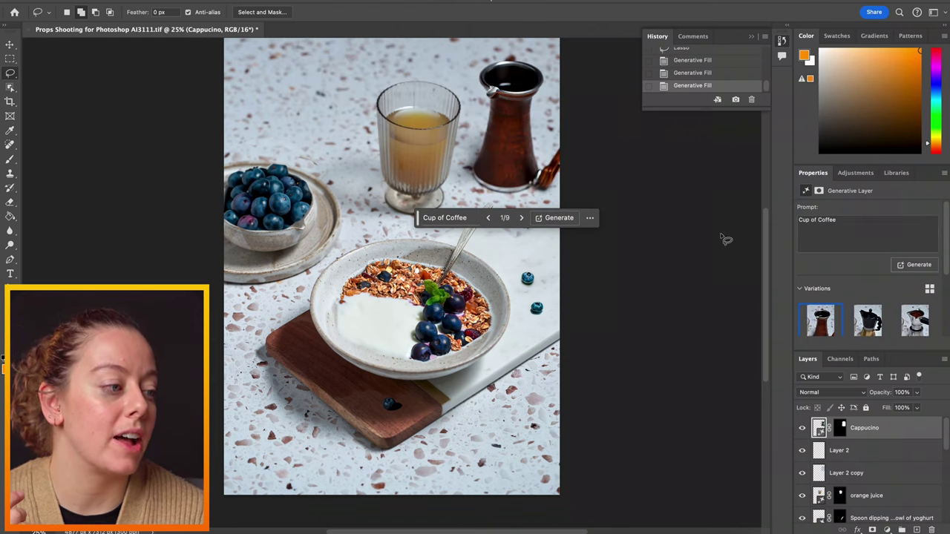
pyautogui.scroll(-3, 857, 315)
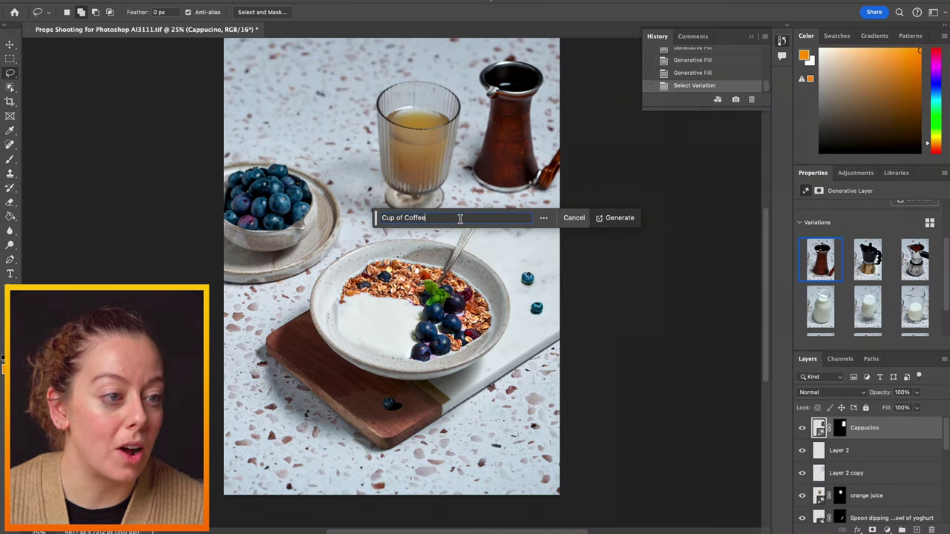
pyautogui.tripleClick(460, 219)
pyautogui.write('Co')
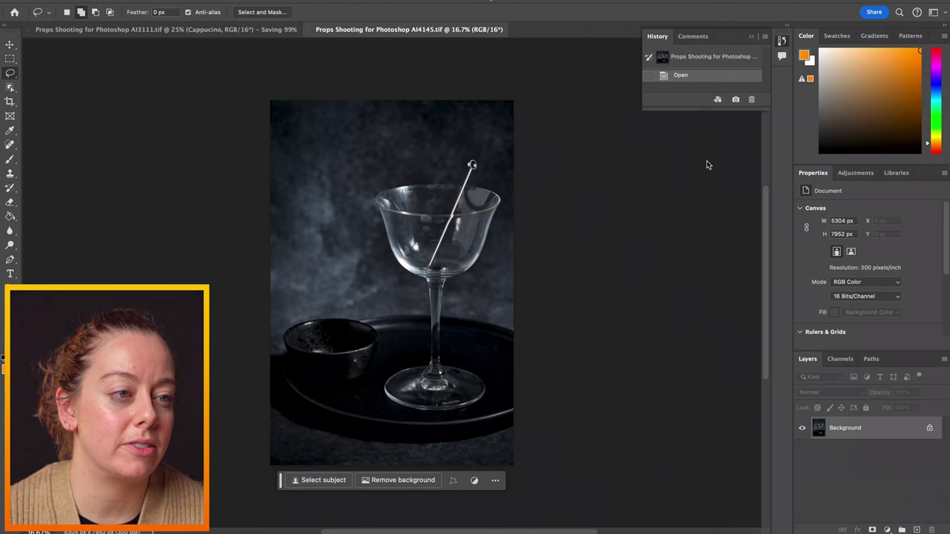
# On a new layer, lasso the glass bowl and generate 'negroni', keeping variation 2 with red fruit
pyautogui.press('super+plus')
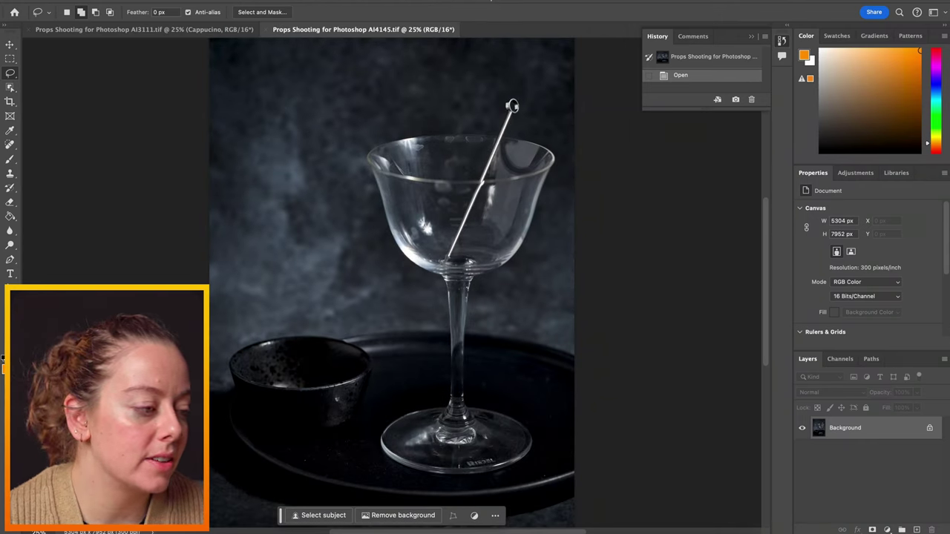
pyautogui.click(917, 529)
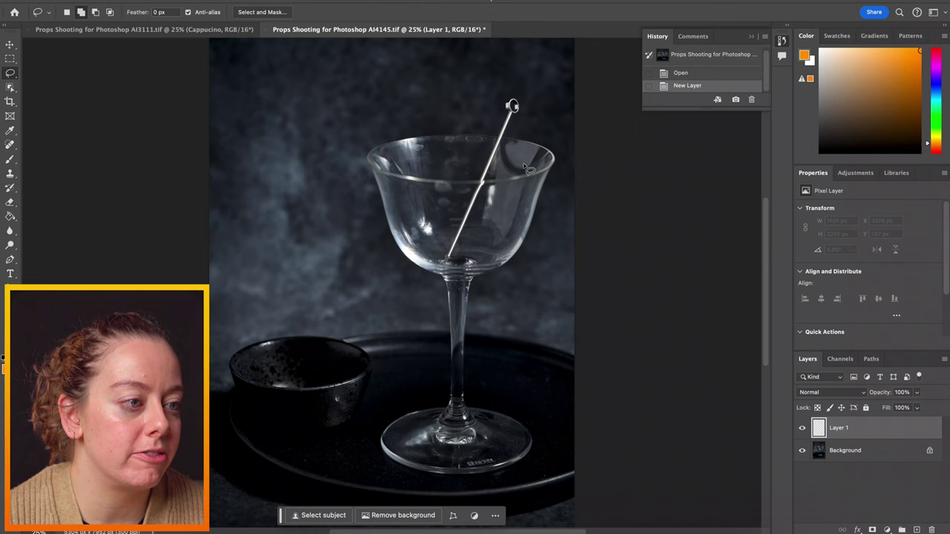
pyautogui.moveTo(545, 161)
pyautogui.mouseDown()
pyautogui.moveTo(443, 145)
pyautogui.moveTo(386, 160)
pyautogui.moveTo(388, 212)
pyautogui.moveTo(397, 239)
pyautogui.moveTo(542, 158)
pyautogui.mouseUp()
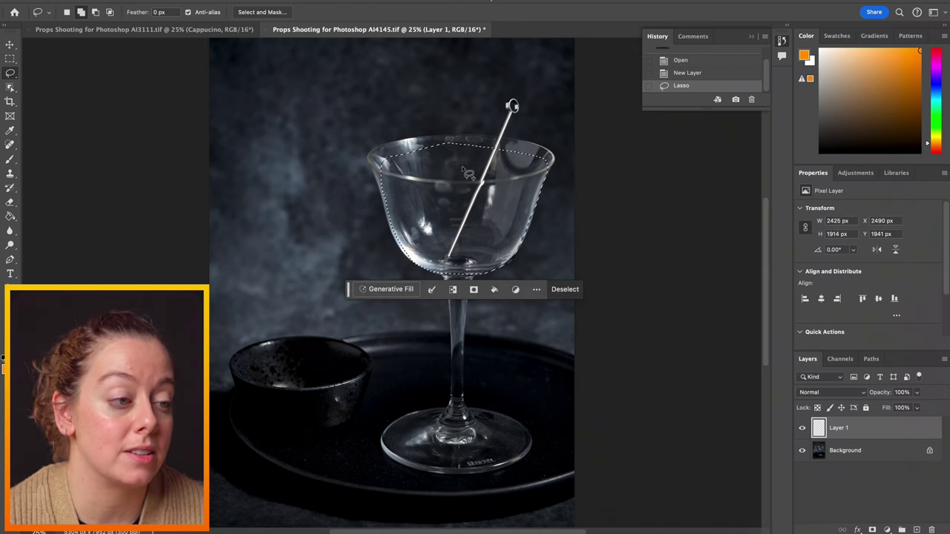
pyautogui.click(382, 343)
pyautogui.write('negroni')
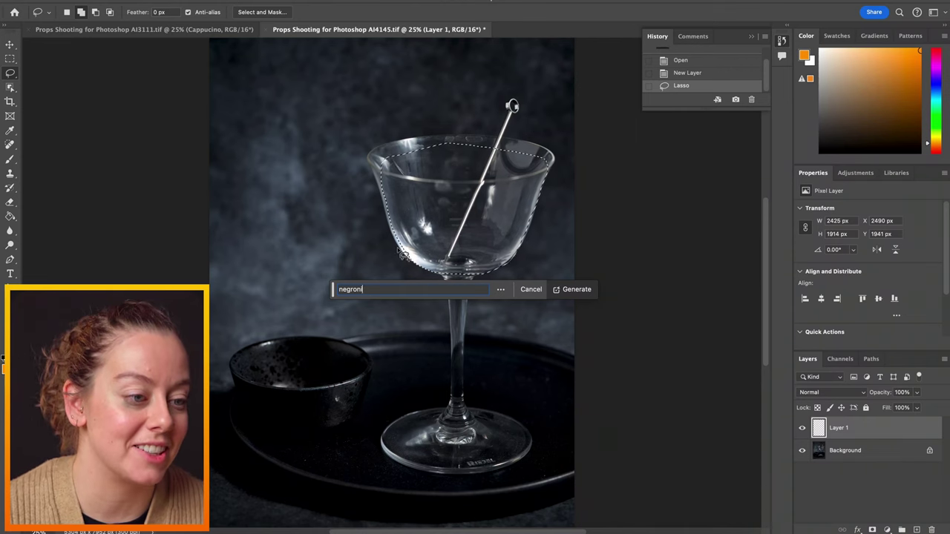
pyautogui.click(582, 292)
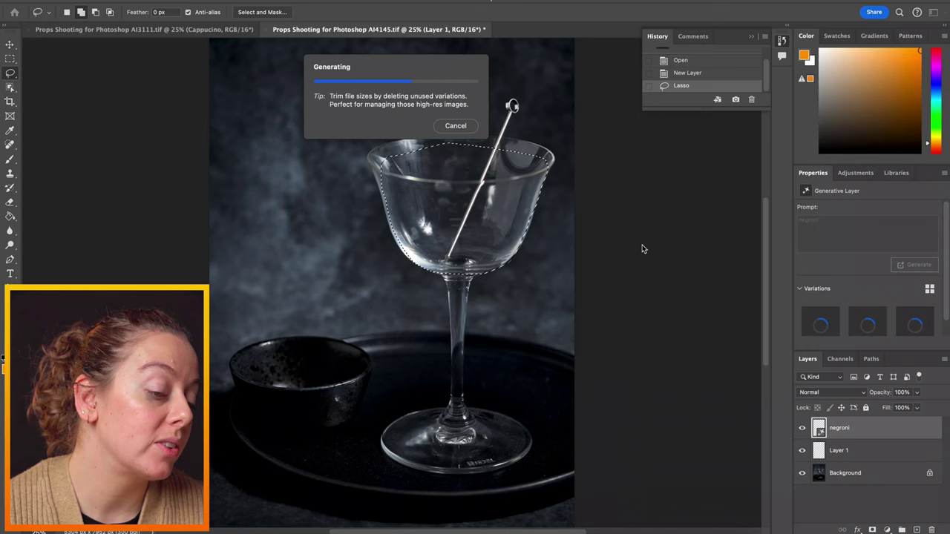
pyautogui.click(868, 323)
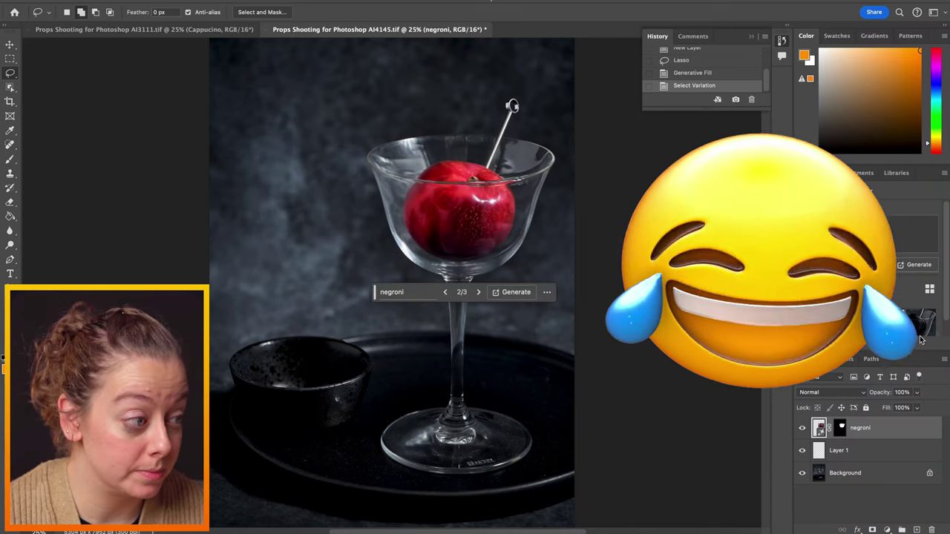
# Regenerate the glass contents as 'Red liquid', keep variation 1, and add a new empty layer
pyautogui.click(401, 292)
pyautogui.write('R')
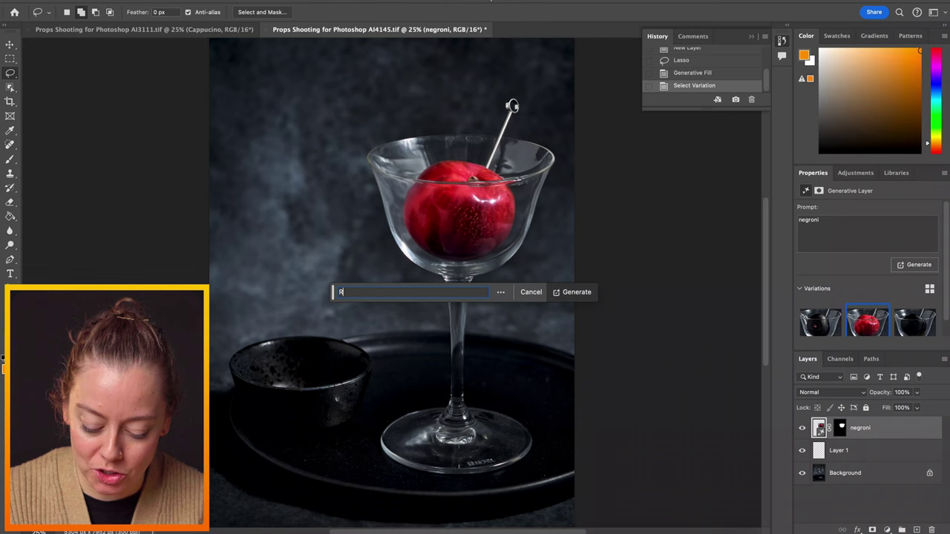
pyautogui.write('ed liquid in glass')
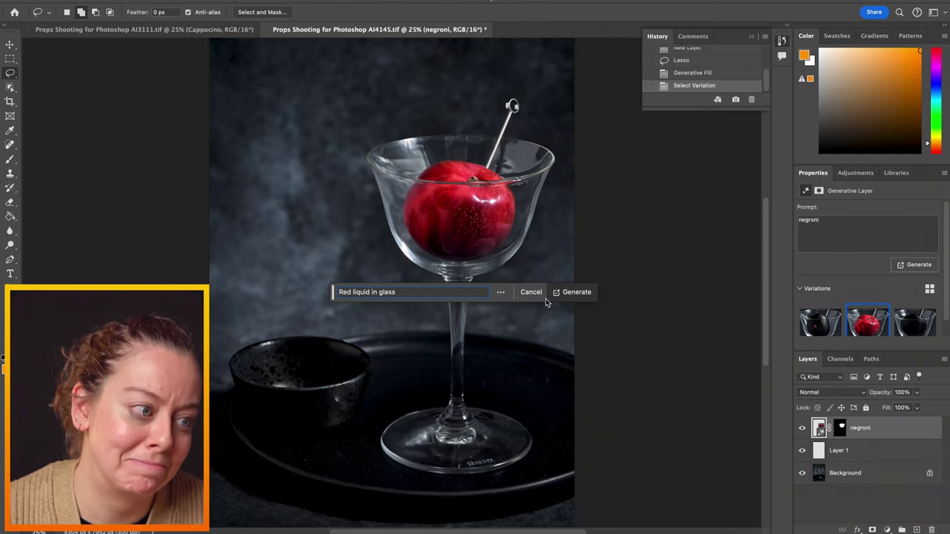
pyautogui.click(568, 291)
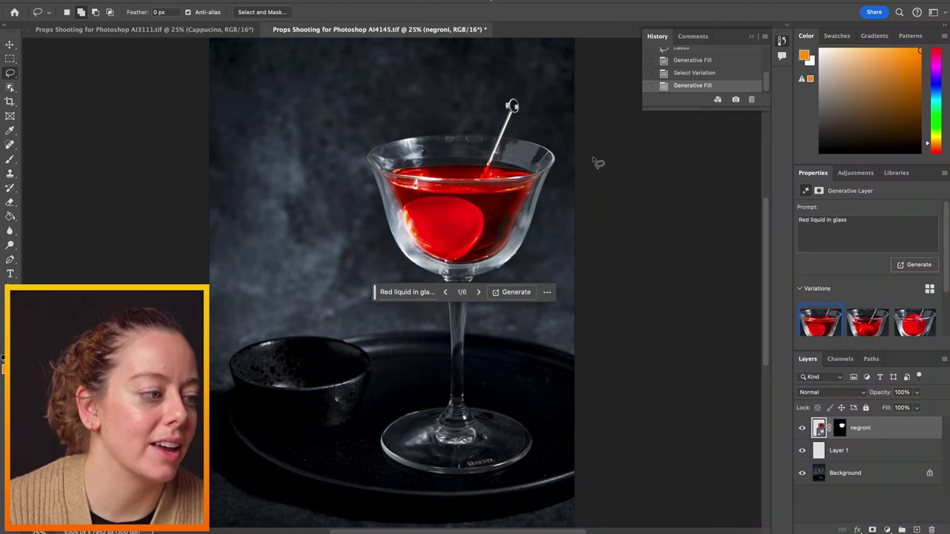
pyautogui.click(911, 304)
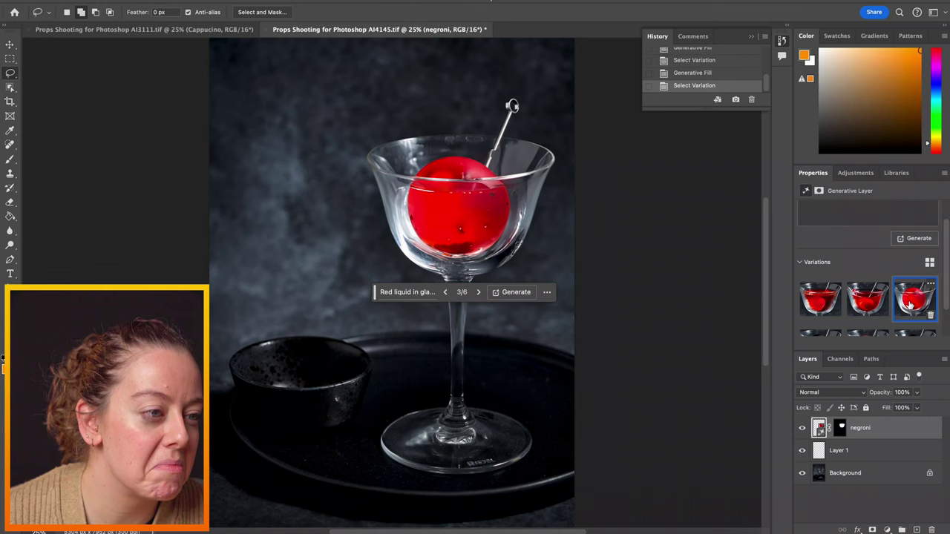
pyautogui.click(865, 301)
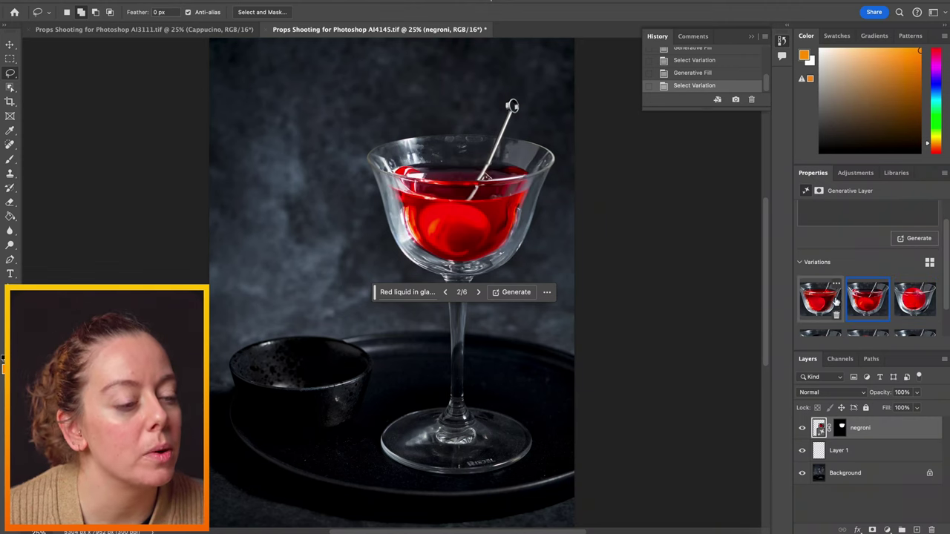
pyautogui.click(822, 304)
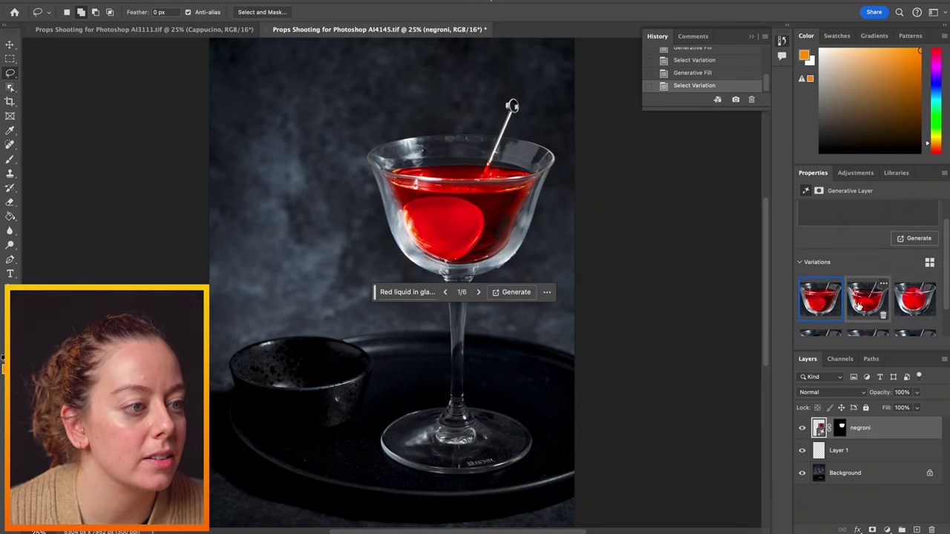
pyautogui.click(832, 304)
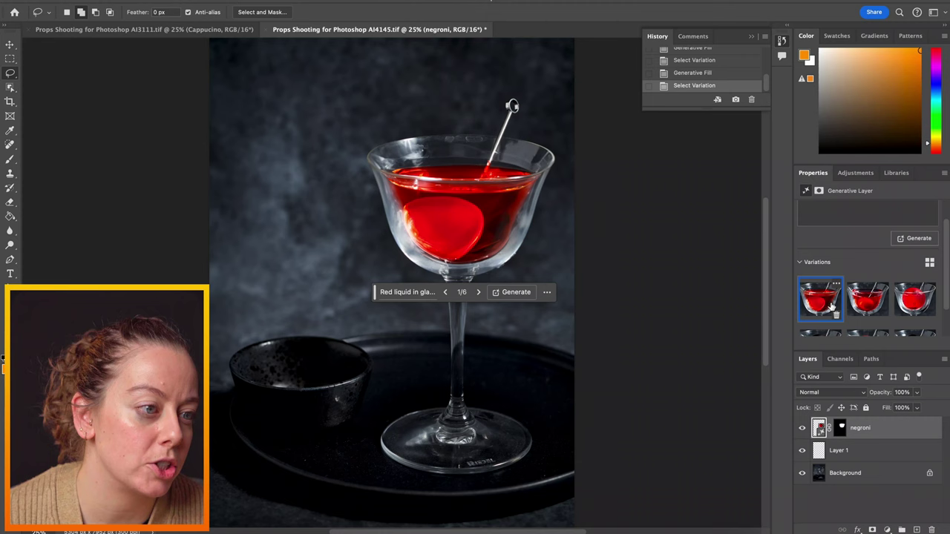
pyautogui.hotkey('ctrl', 'shift', 'alt', 'n')
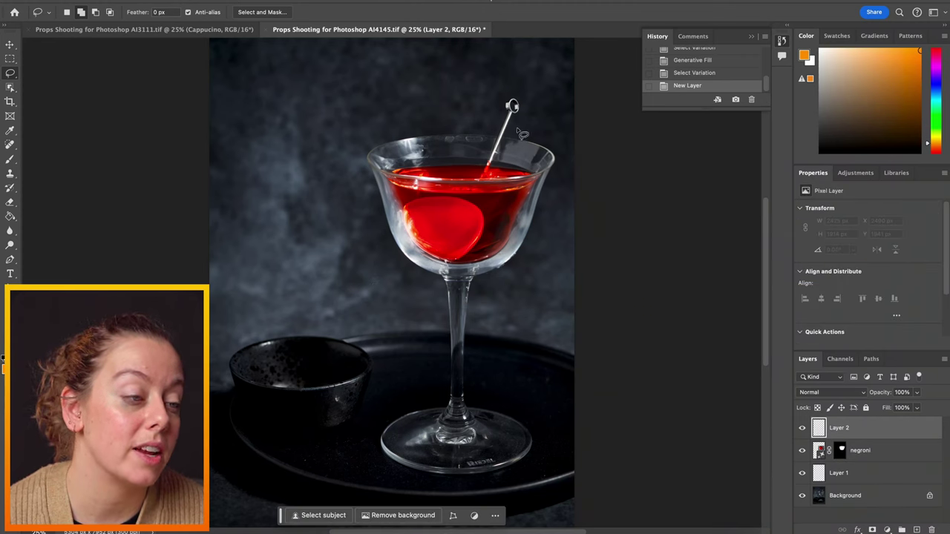
# Lasso the cocktail stick tip and generate 'orange peel garnish on cocktail', previewing the variations
pyautogui.moveTo(524, 132)
pyautogui.mouseDown()
pyautogui.moveTo(477, 134)
pyautogui.moveTo(475, 157)
pyautogui.moveTo(489, 176)
pyautogui.moveTo(518, 174)
pyautogui.moveTo(531, 142)
pyautogui.mouseUp()
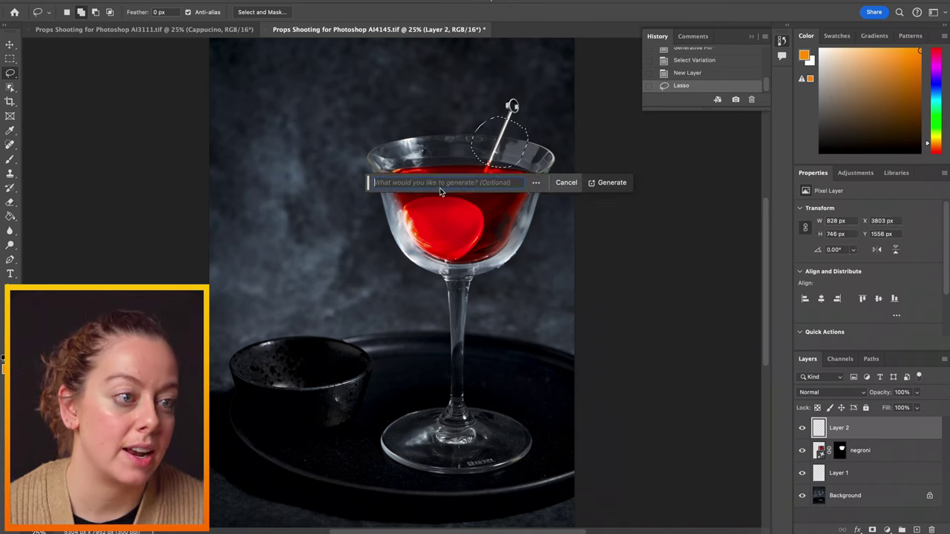
pyautogui.write('orange peel h')
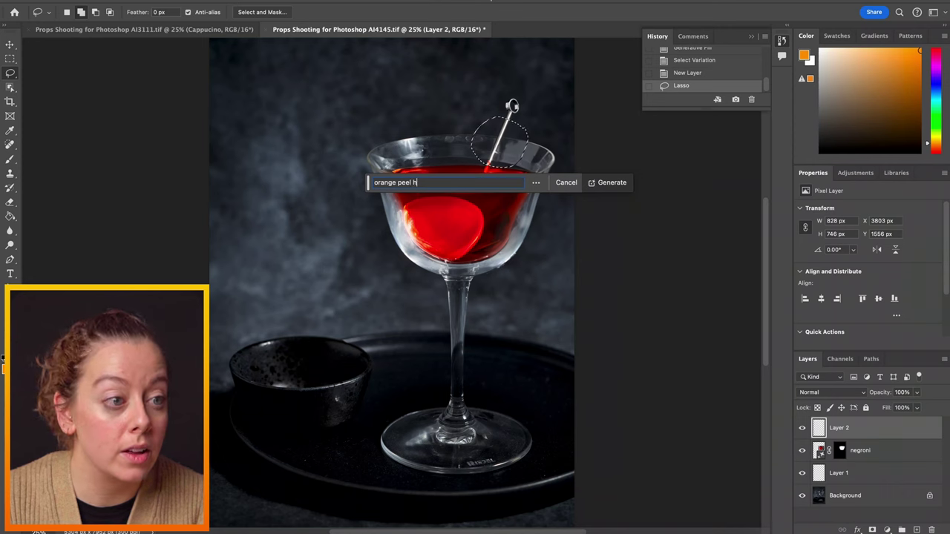
pyautogui.press('BackSpace')
pyautogui.write('garni')
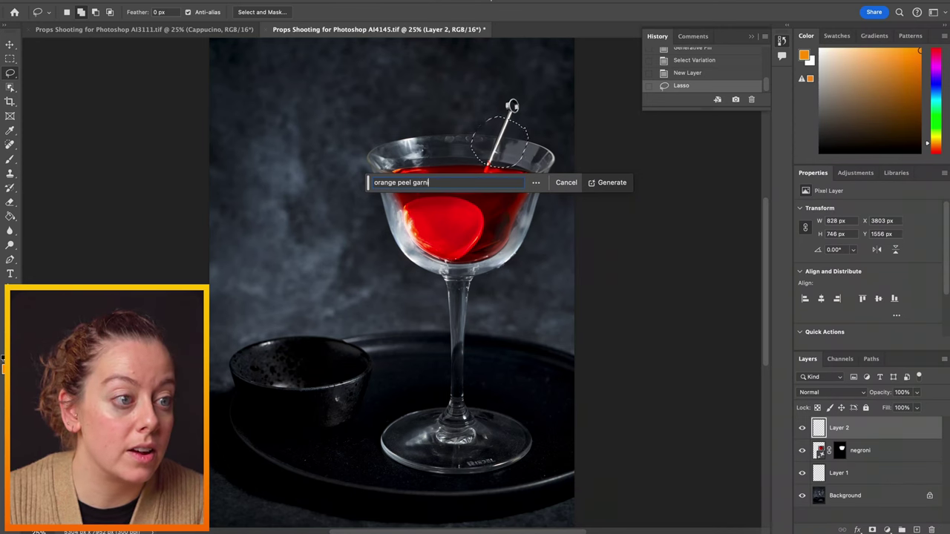
pyautogui.write('sh on cocktail stick')
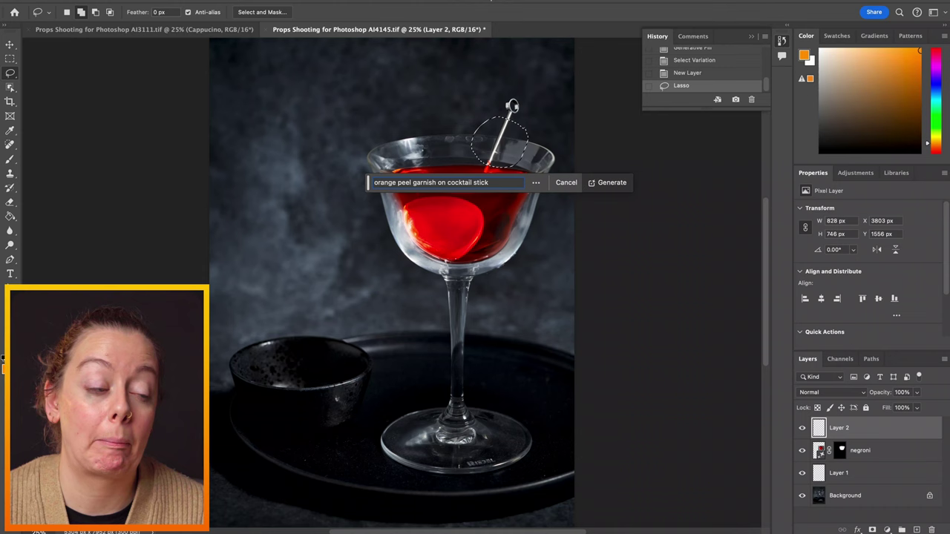
pyautogui.click(601, 184)
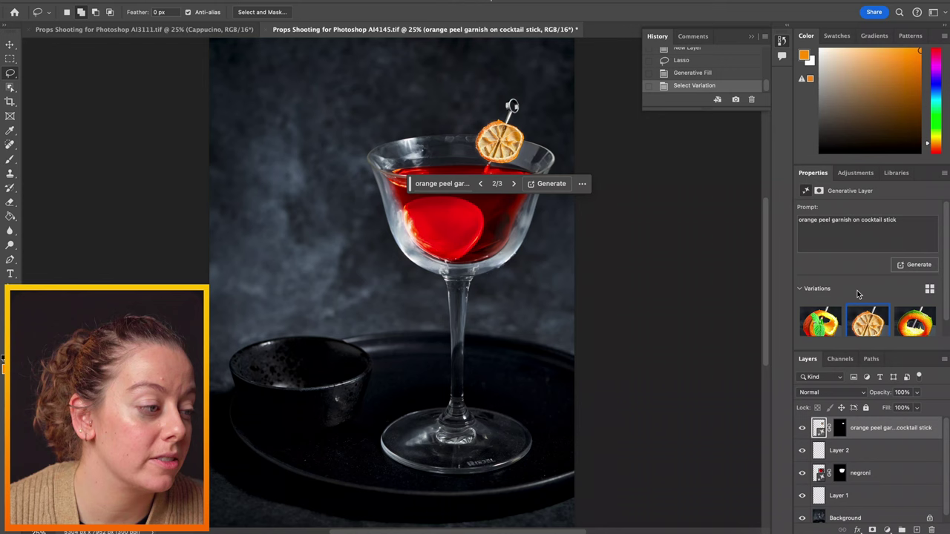
pyautogui.scroll(-1, 883, 319)
pyautogui.click(920, 312)
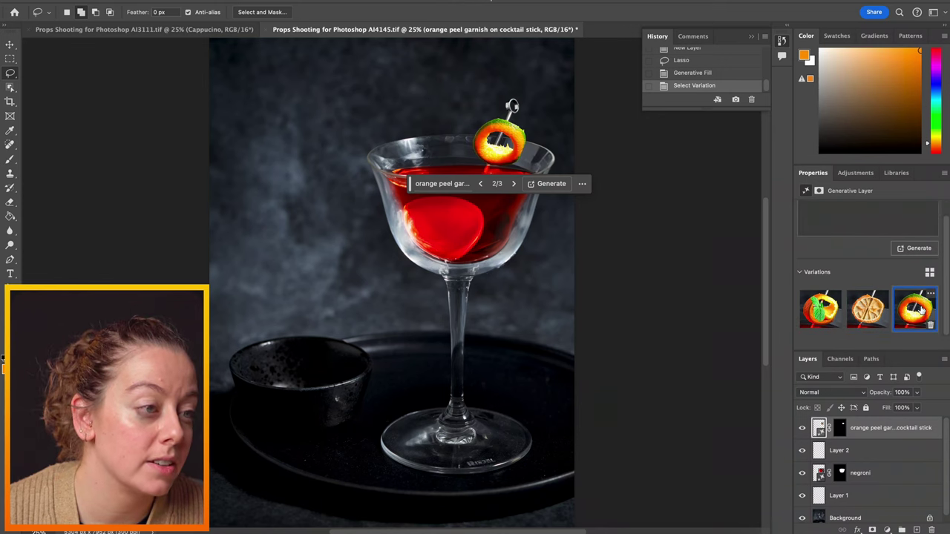
pyautogui.click(830, 312)
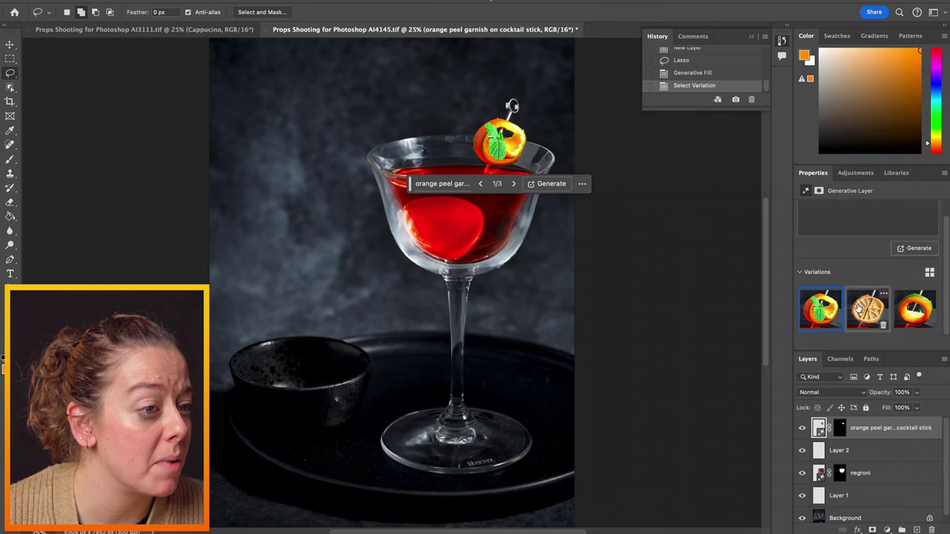
pyautogui.click(861, 309)
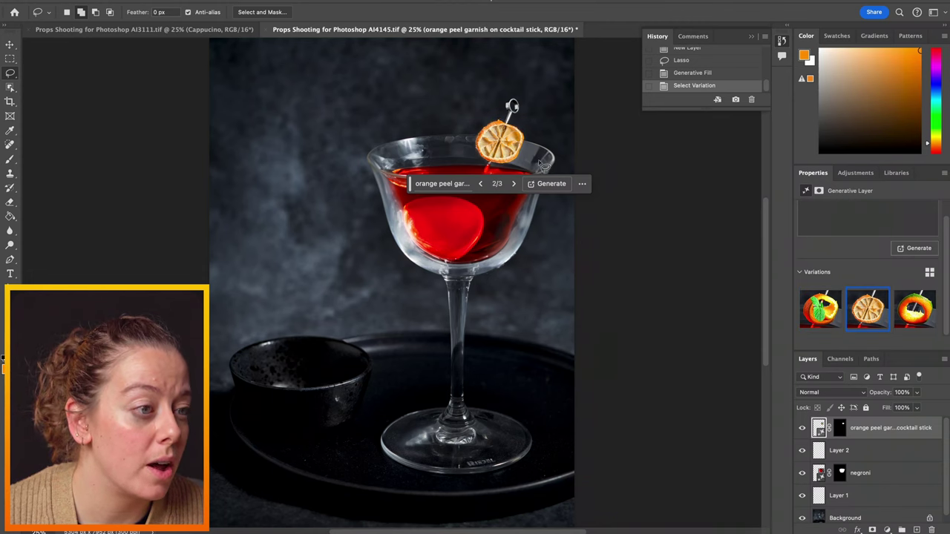
# Shorten the prompt to 'orange peel garnish', regenerate, and keep the curled peel variation 2 of 6
pyautogui.click(442, 183)
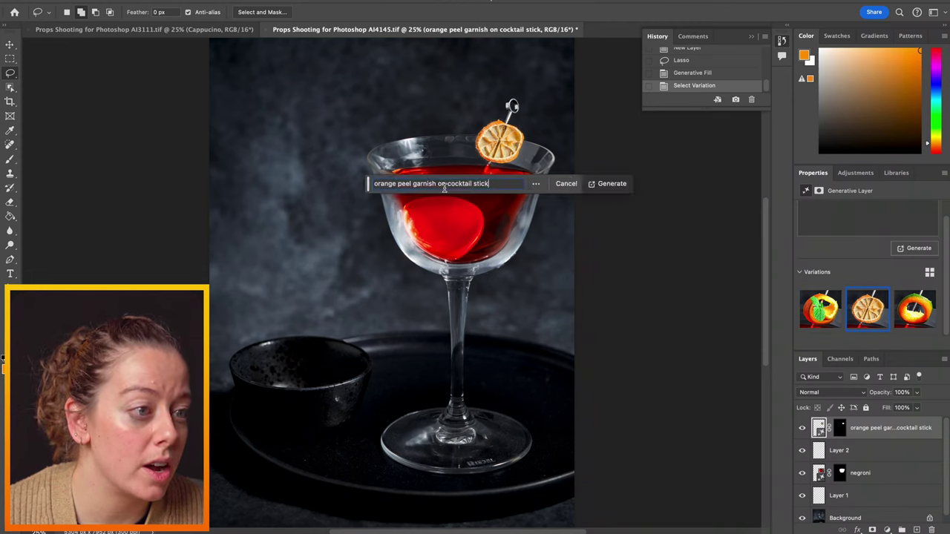
pyautogui.moveTo(439, 185); pyautogui.dragTo(531, 193)
pyautogui.press('BackSpace')
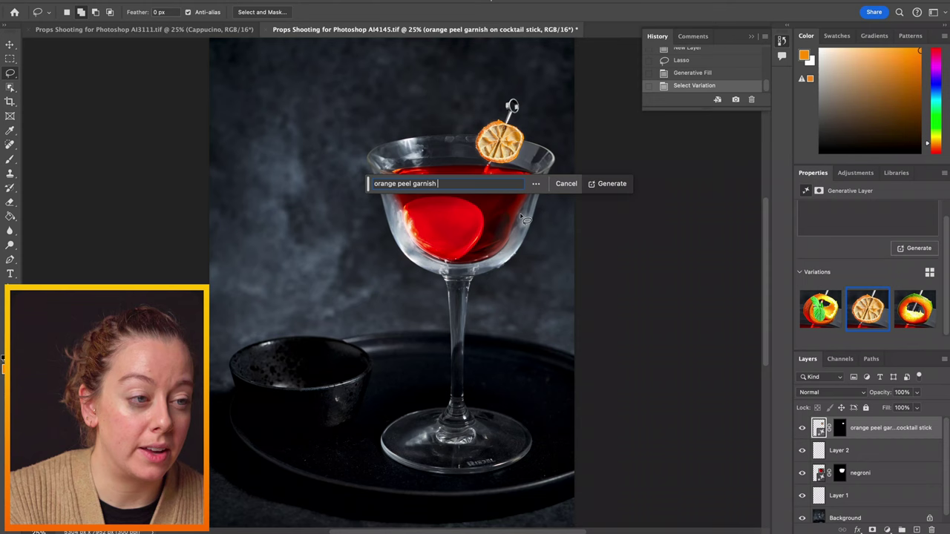
pyautogui.click(603, 184)
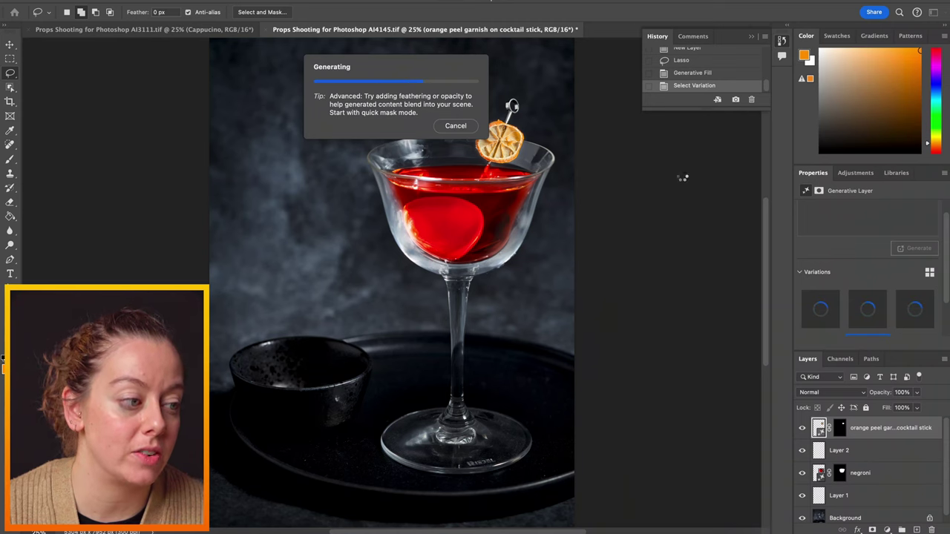
pyautogui.click(874, 315)
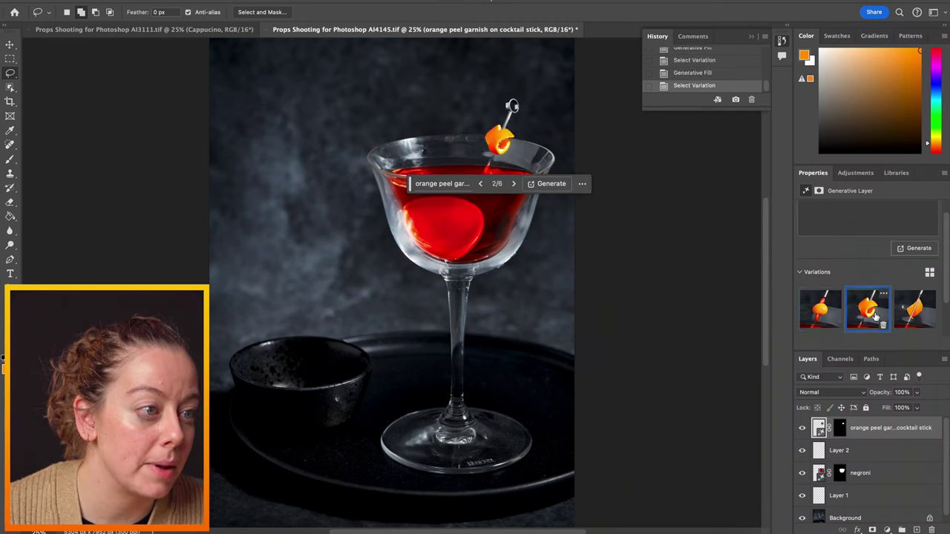
pyautogui.scroll(-2, 876, 312)
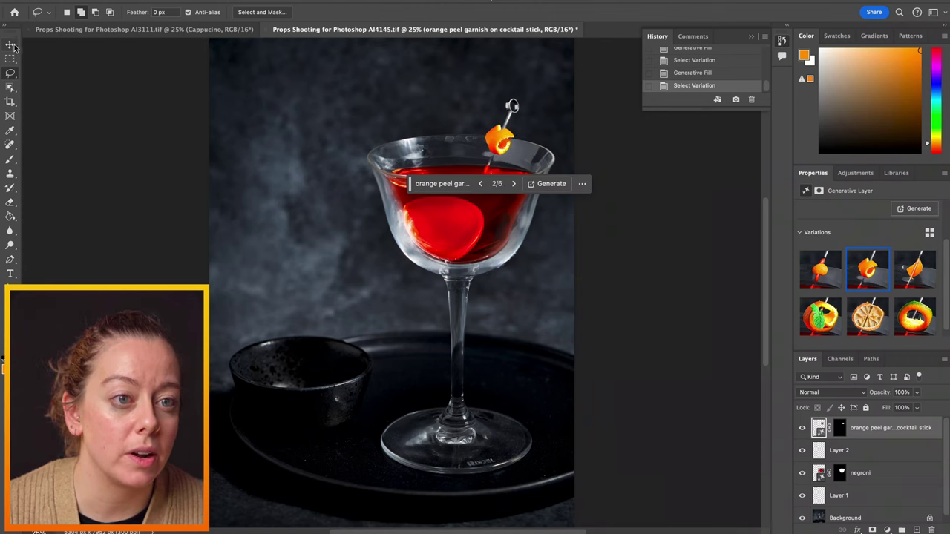
# Scale the orange-peel garnish to about 151%, move it onto the stick, and paint out the stray tip on its mask
pyautogui.click(12, 45)
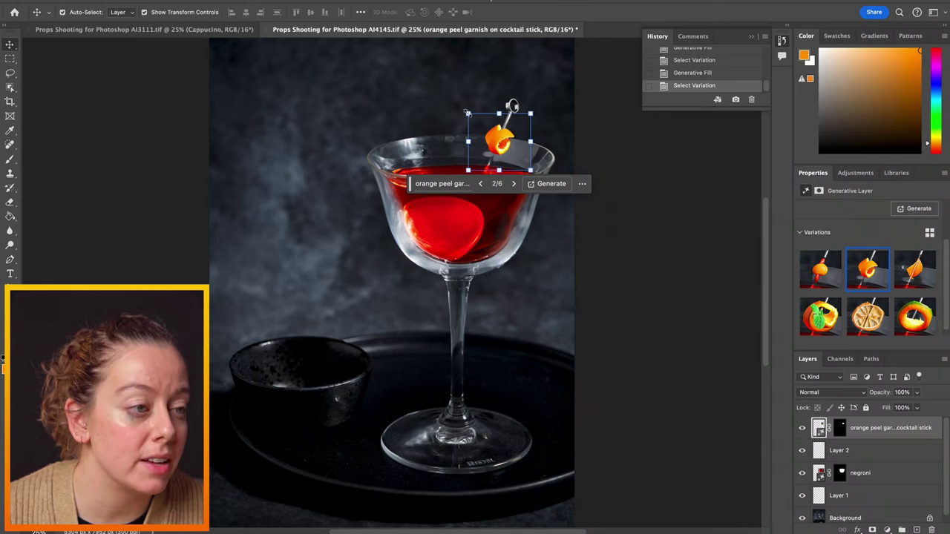
pyautogui.moveTo(467, 112); pyautogui.dragTo(435, 85)
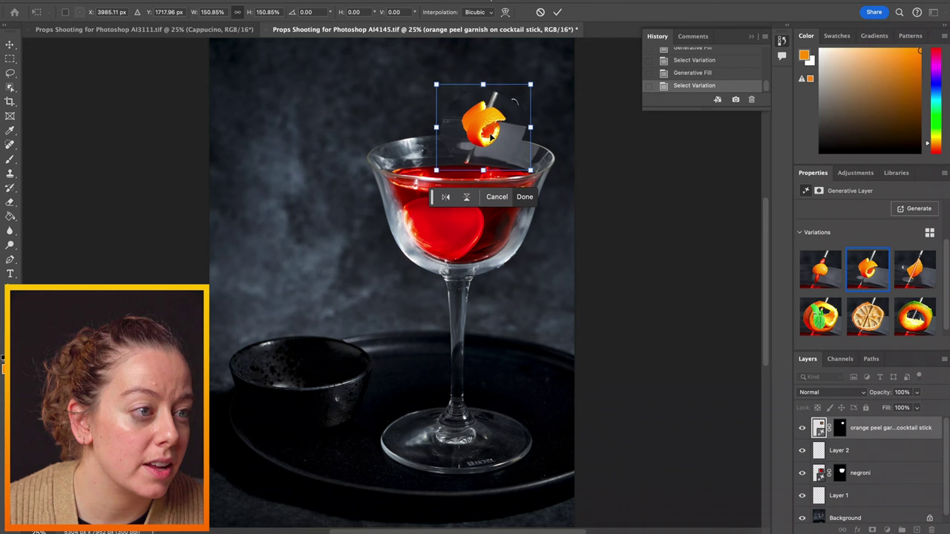
pyautogui.moveTo(490, 136); pyautogui.dragTo(505, 145)
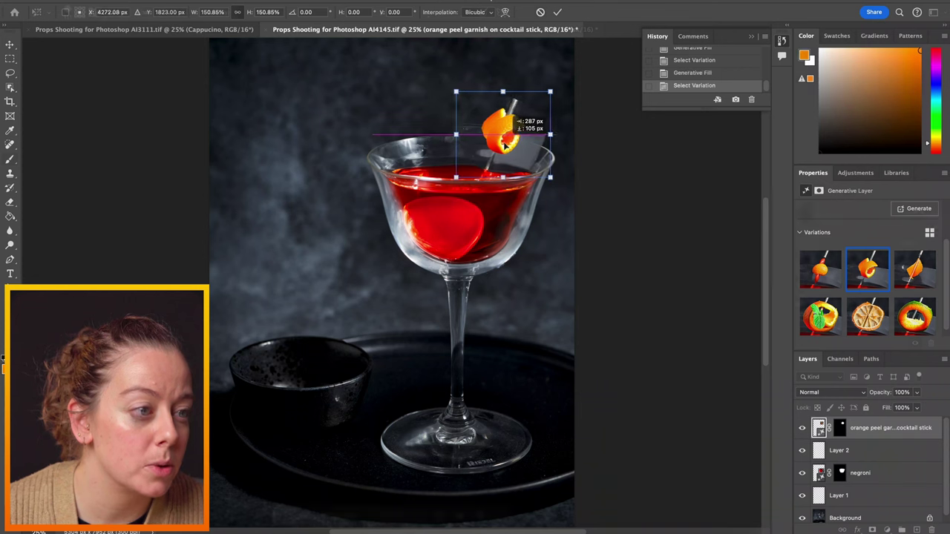
pyautogui.press('Return')
pyautogui.press('b')
pyautogui.moveTo(516, 103); pyautogui.dragTo(521, 98)
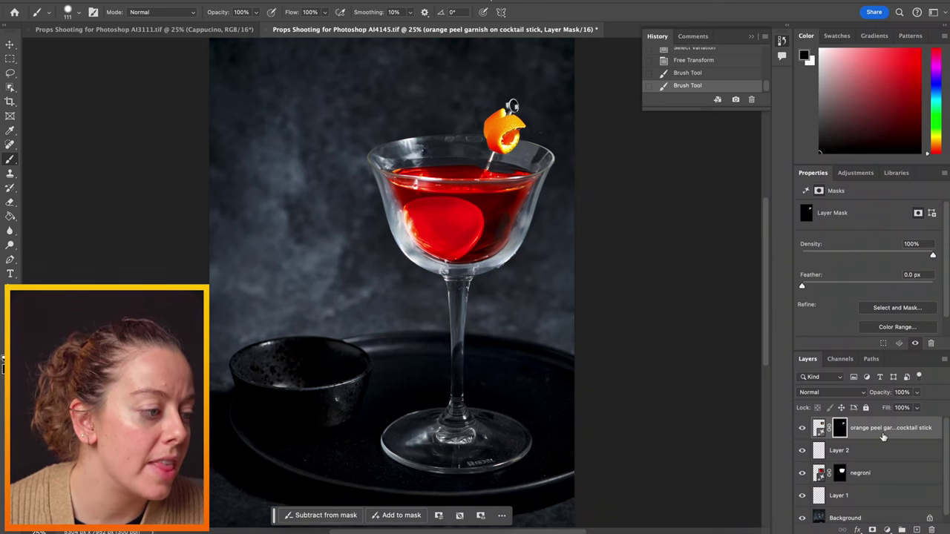
# On a new layer, lasso the black bowl and generate the Orange Peel fill, keeping the first dried-slice variation
pyautogui.click(916, 529)
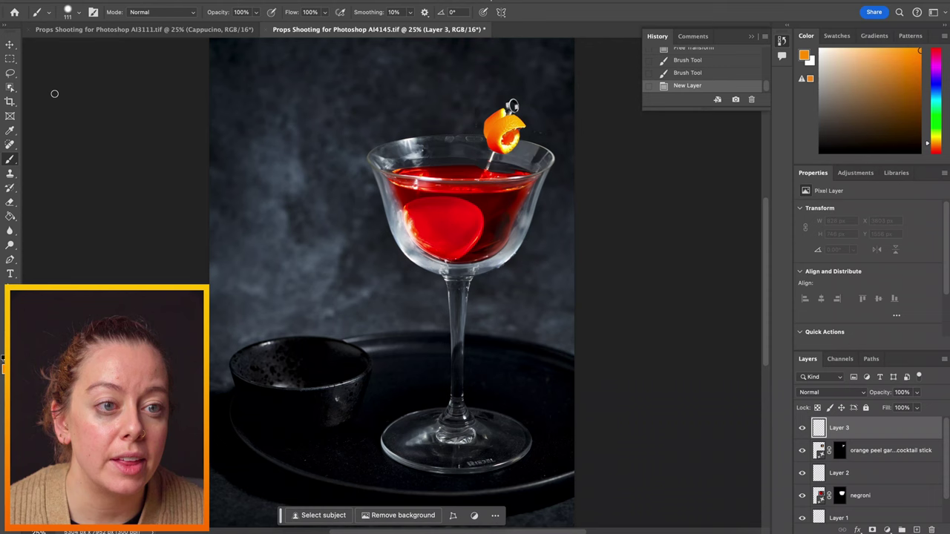
pyautogui.click(10, 74)
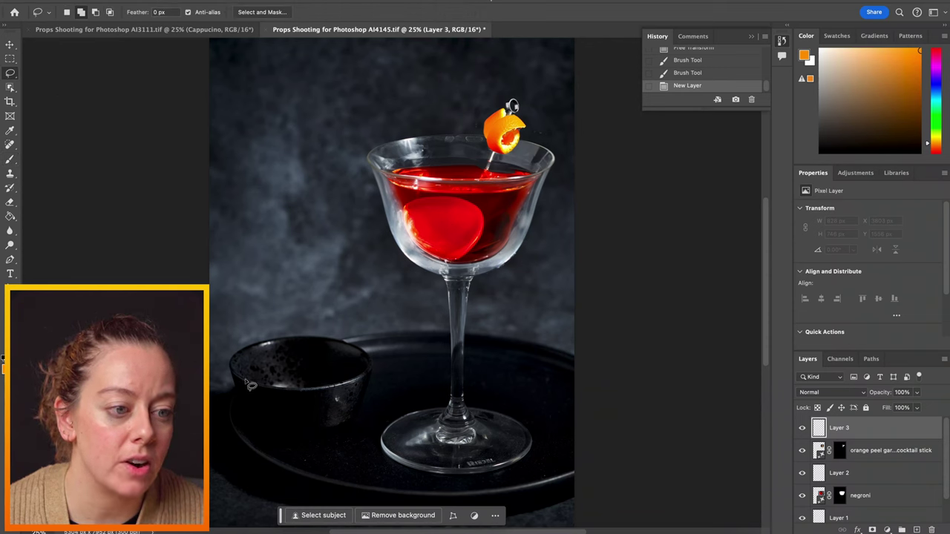
pyautogui.moveTo(240, 379)
pyautogui.mouseDown()
pyautogui.moveTo(309, 391)
pyautogui.moveTo(352, 383)
pyautogui.mouseUp()
pyautogui.moveTo(362, 348); pyautogui.dragTo(241, 374)
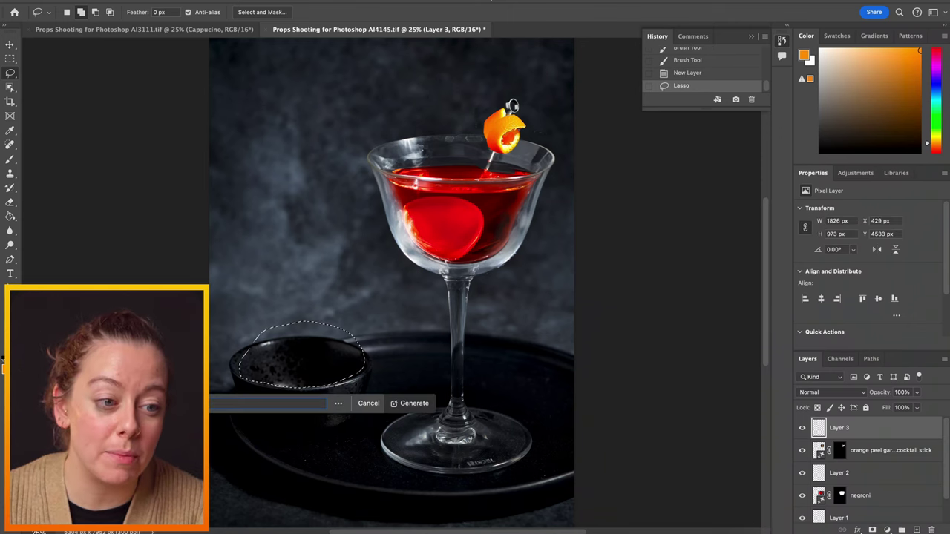
pyautogui.click(402, 404)
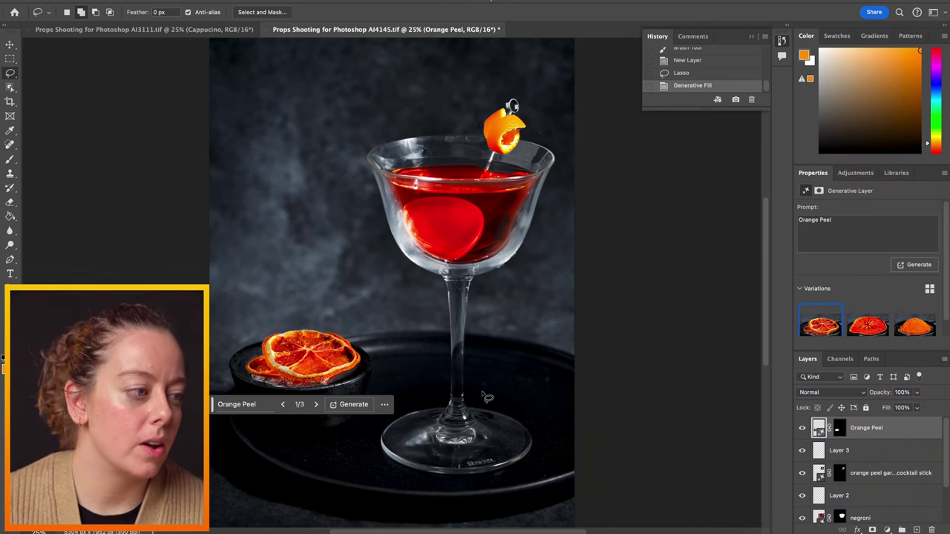
pyautogui.click(915, 327)
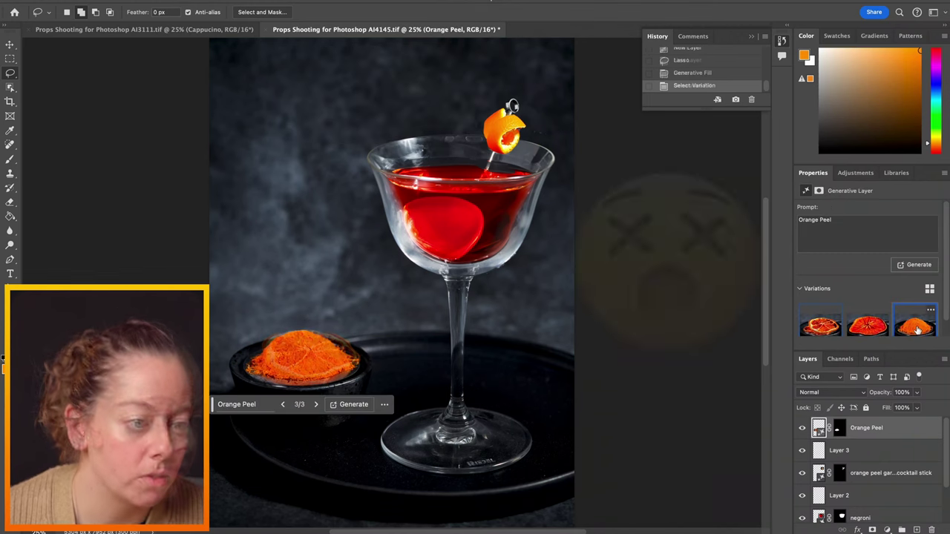
pyautogui.click(865, 332)
pyautogui.click(820, 327)
# Set the ice cube fill to variation 1 and reselect the Orange Peel layer
pyautogui.scroll(-2, 324, 326)
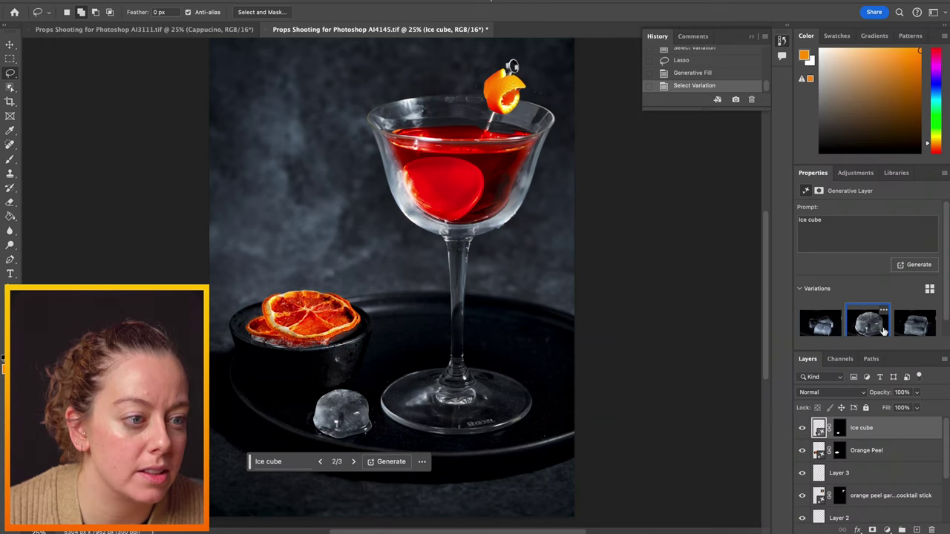
pyautogui.click(830, 327)
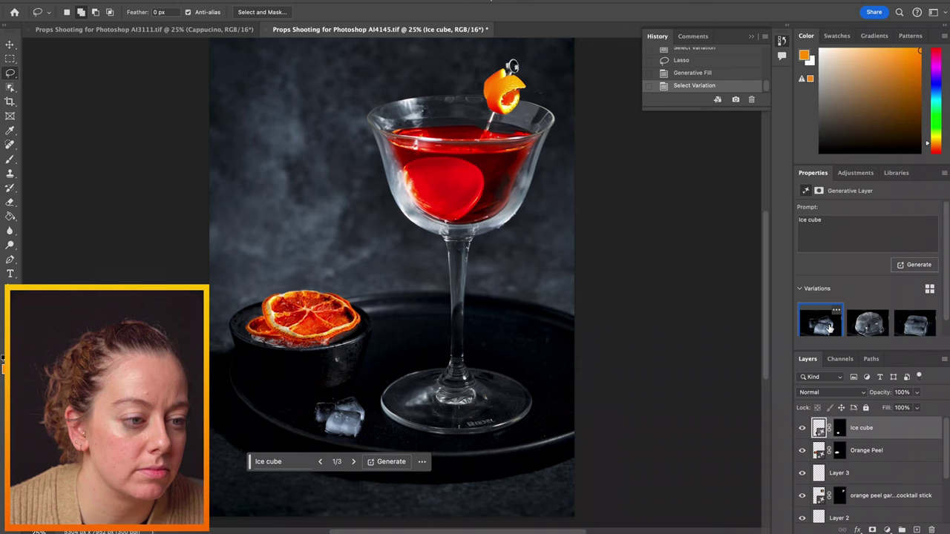
pyautogui.click(878, 450)
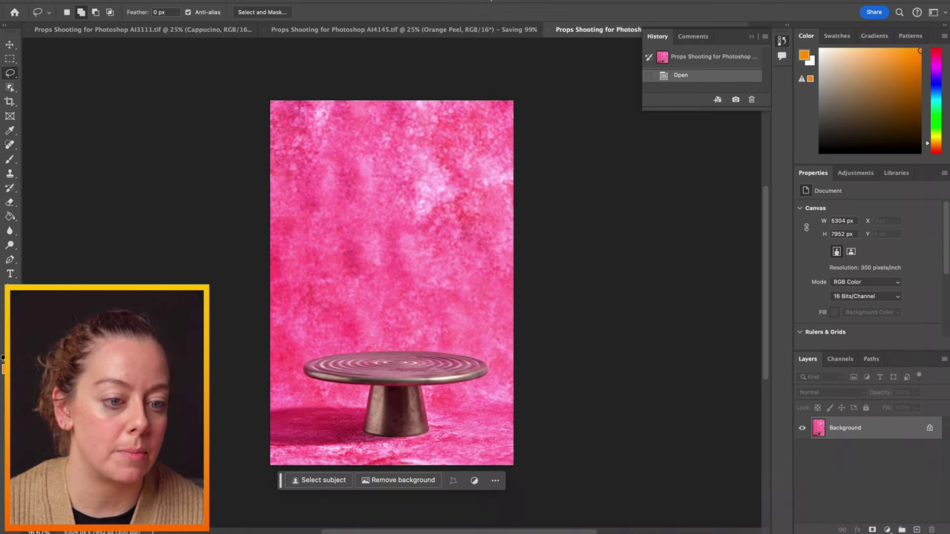
# Lasso above the cake stand and generate 'layer cake', keeping variation 3, the cream cake with berries
pyautogui.press('super+equal')
pyautogui.moveTo(285, 364)
pyautogui.mouseDown()
pyautogui.moveTo(307, 195)
pyautogui.moveTo(334, 185)
pyautogui.moveTo(433, 190)
pyautogui.moveTo(505, 333)
pyautogui.moveTo(479, 379)
pyautogui.moveTo(355, 384)
pyautogui.mouseUp()
pyautogui.click(341, 396)
pyautogui.write('layer cake')
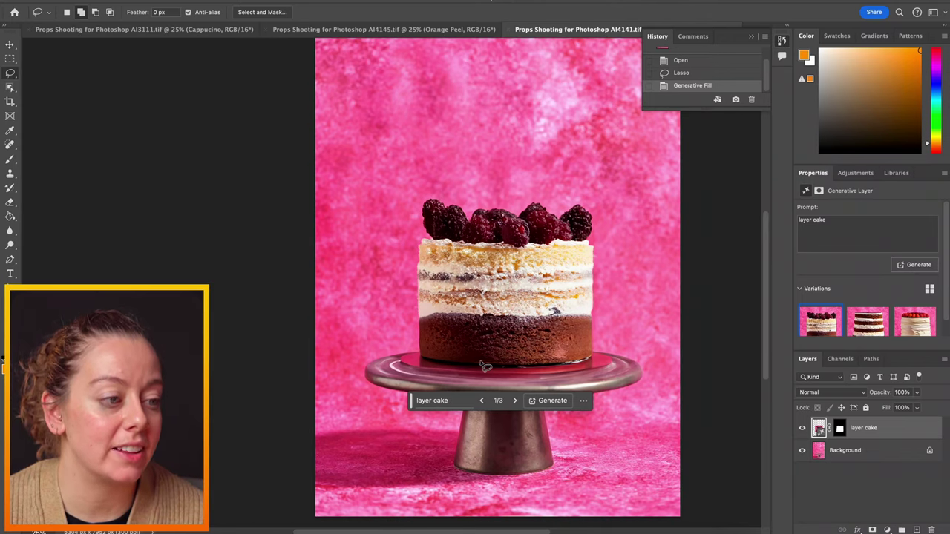
pyautogui.hscroll(3, 484, 367)
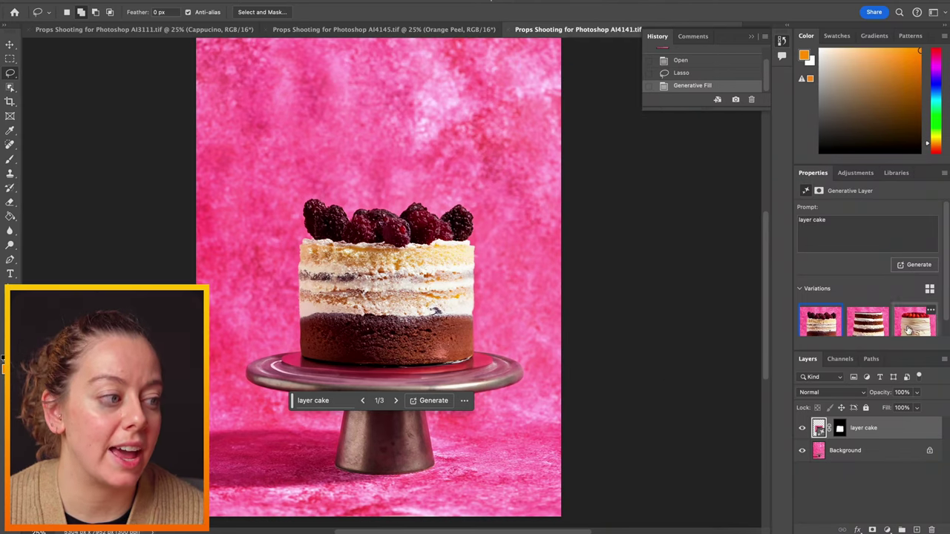
pyautogui.click(864, 327)
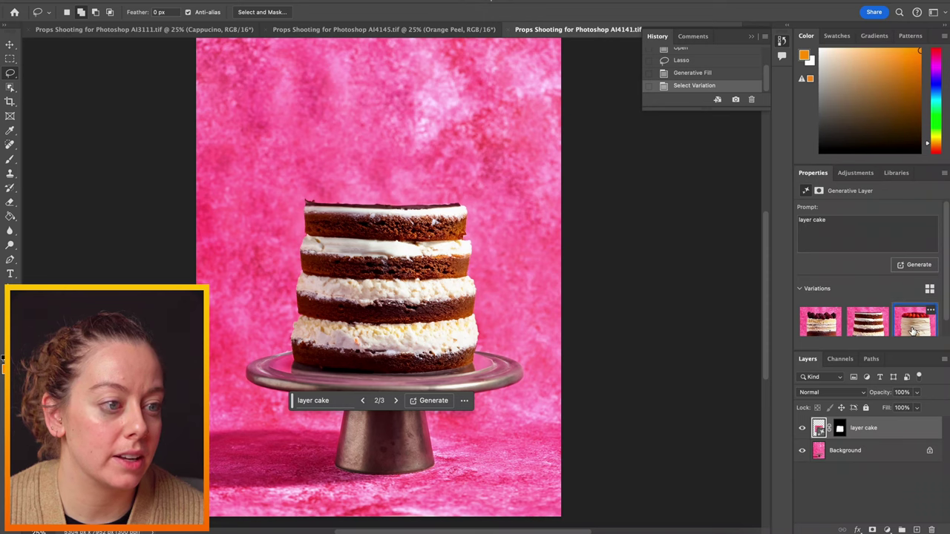
pyautogui.click(914, 332)
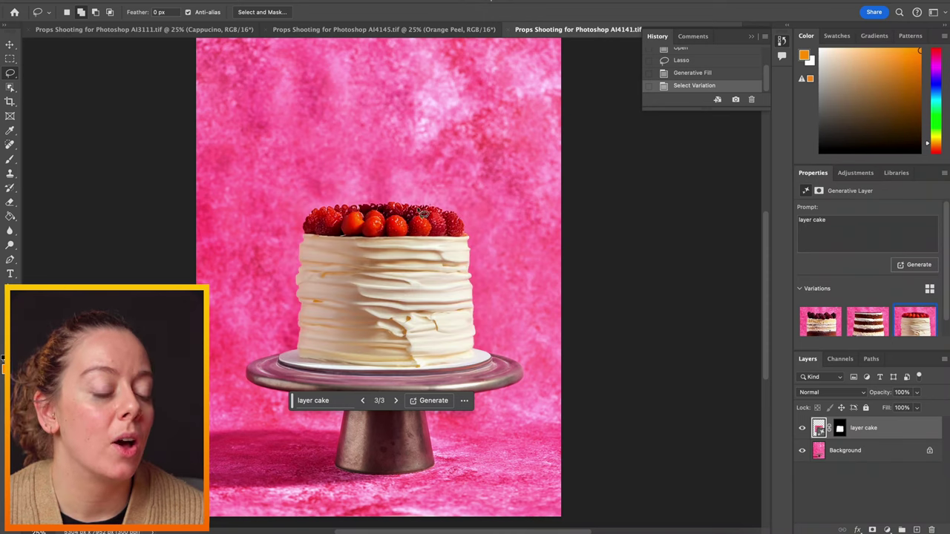
pyautogui.click(820, 323)
pyautogui.click(911, 333)
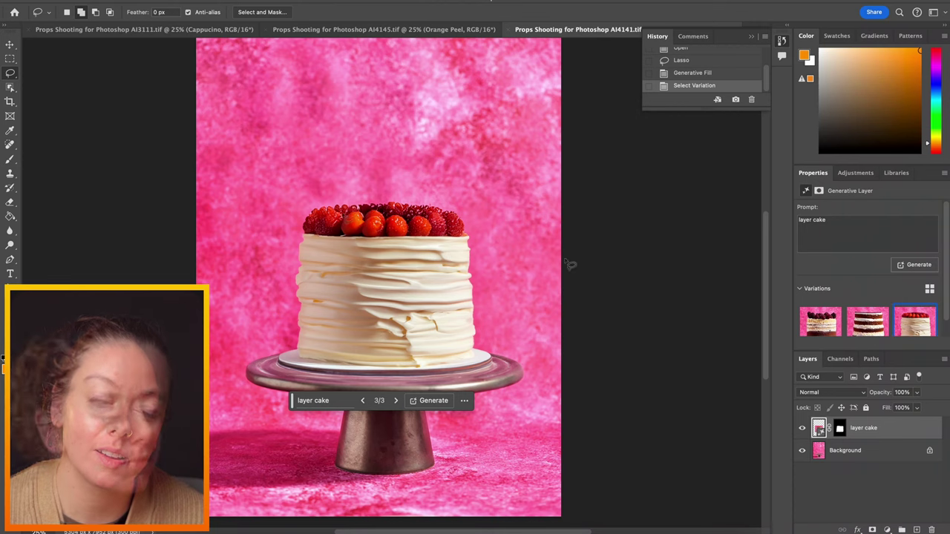
# Lasso a sparkler-shaped area above the berries and generate 'sparkler', keeping variation 1
pyautogui.moveTo(339, 214)
pyautogui.mouseDown()
pyautogui.moveTo(341, 141)
pyautogui.moveTo(343, 212)
pyautogui.mouseUp()
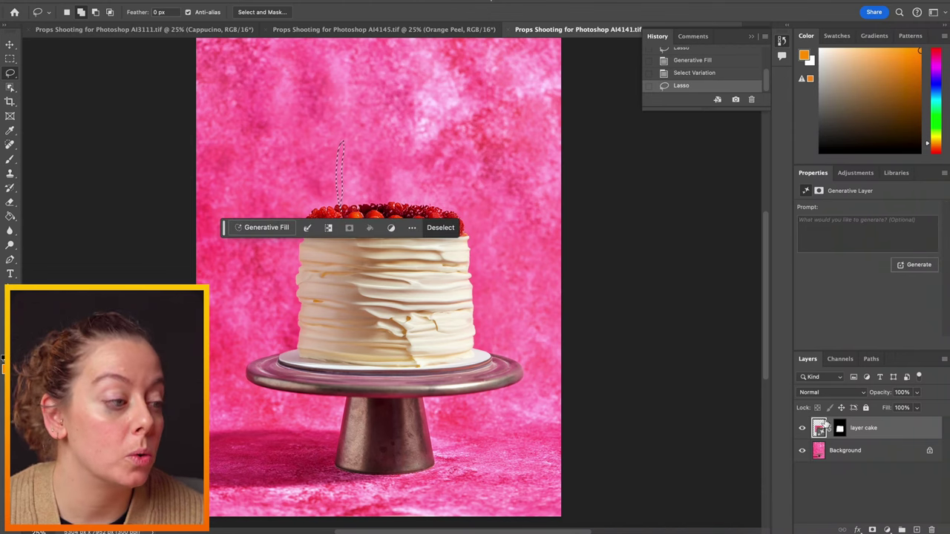
pyautogui.moveTo(332, 172)
pyautogui.mouseDown()
pyautogui.moveTo(392, 145)
pyautogui.moveTo(346, 184)
pyautogui.moveTo(346, 213)
pyautogui.mouseUp()
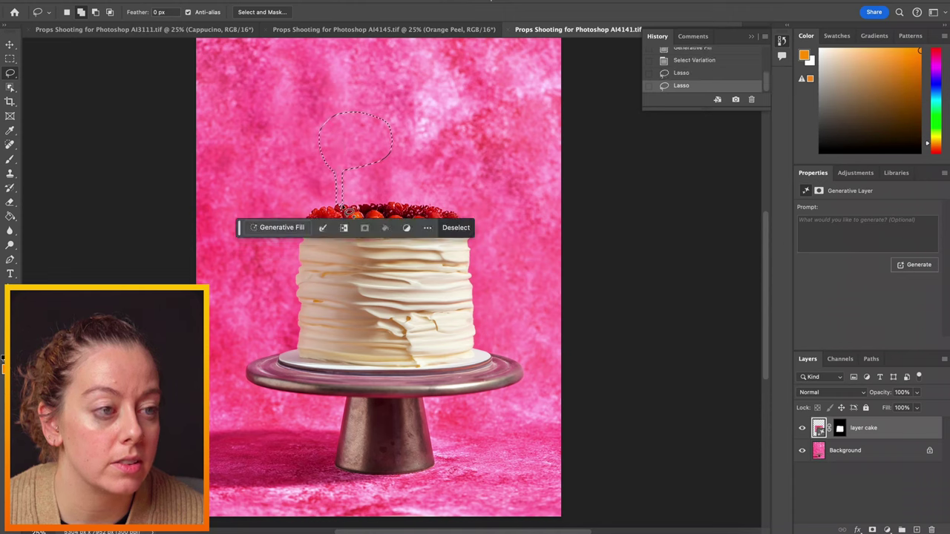
pyautogui.click(293, 231)
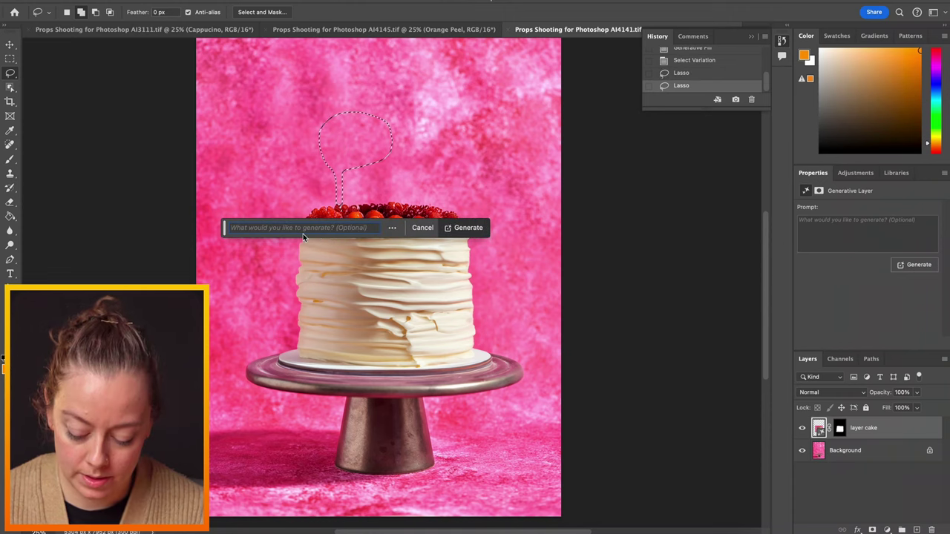
pyautogui.write('sparkler')
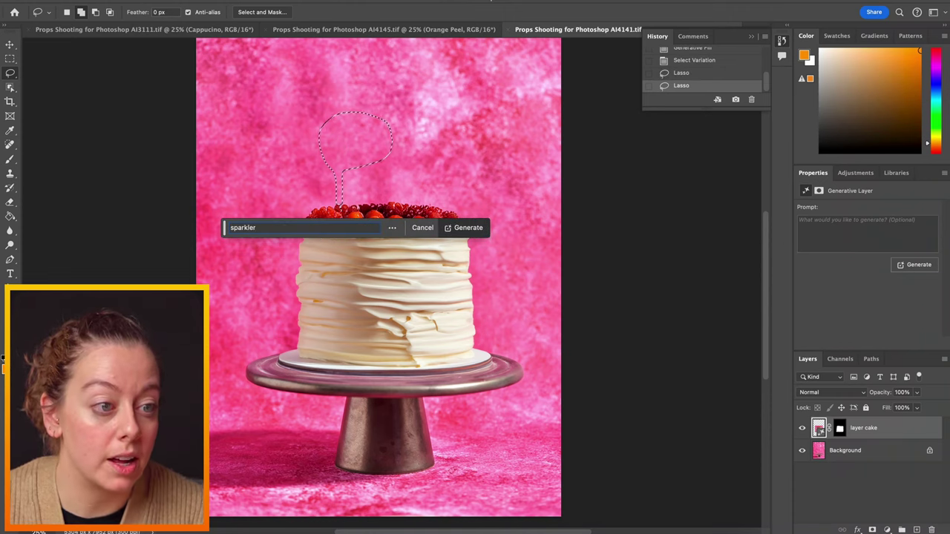
pyautogui.press('Return')
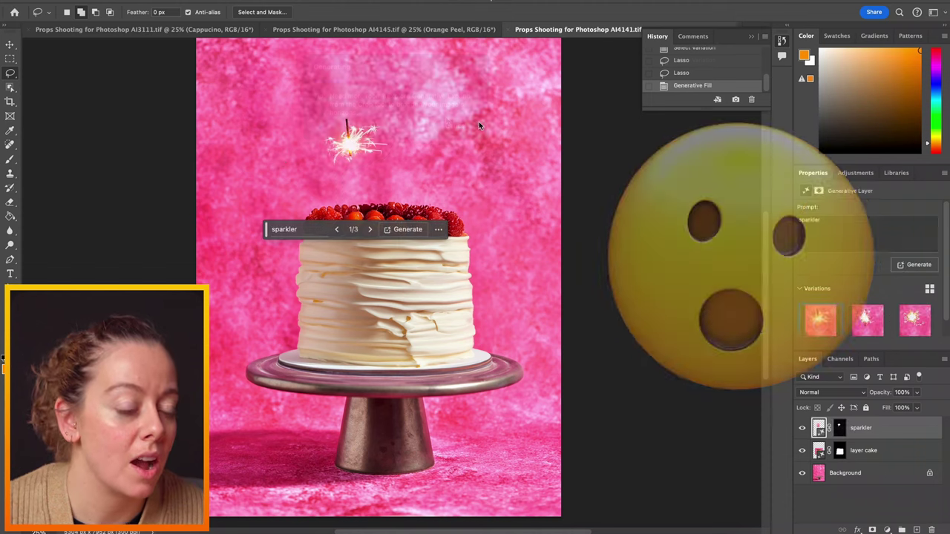
pyautogui.click(914, 320)
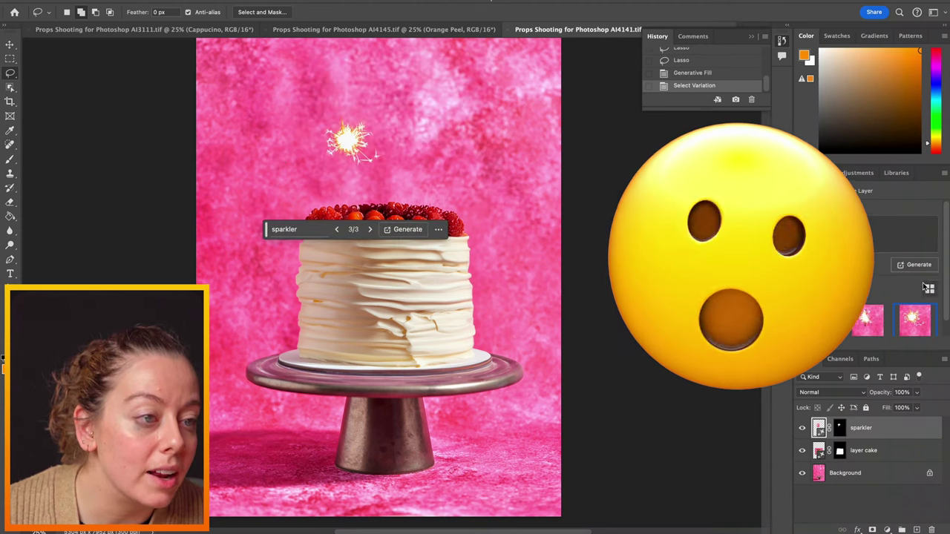
pyautogui.click(868, 320)
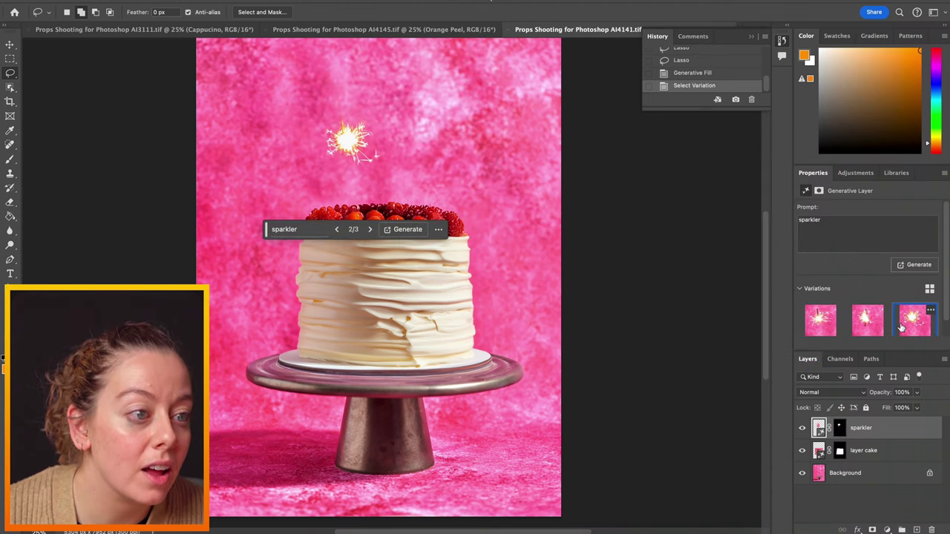
pyautogui.click(821, 322)
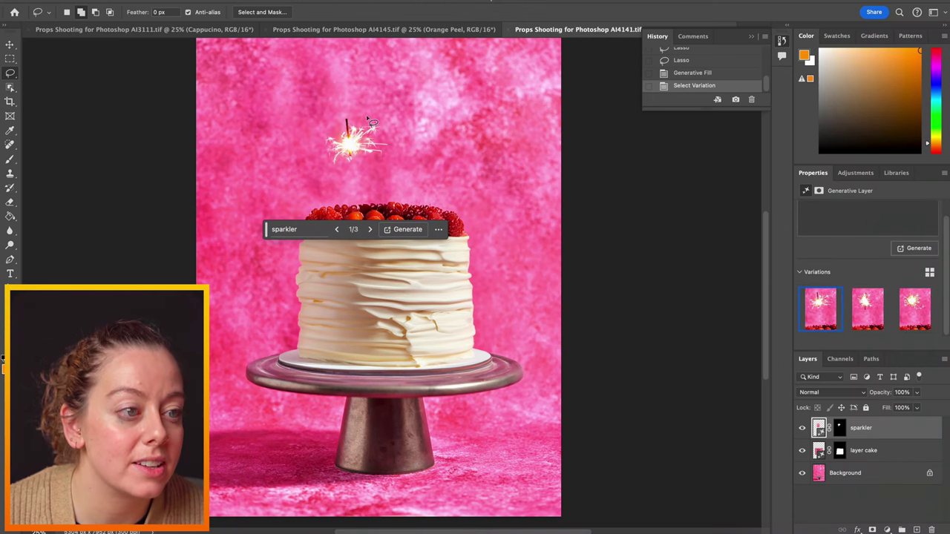
# Lasso a larger area down to the cake top and generate a taller second sparkler
pyautogui.moveTo(382, 116)
pyautogui.mouseDown()
pyautogui.moveTo(339, 110)
pyautogui.moveTo(316, 135)
pyautogui.mouseUp()
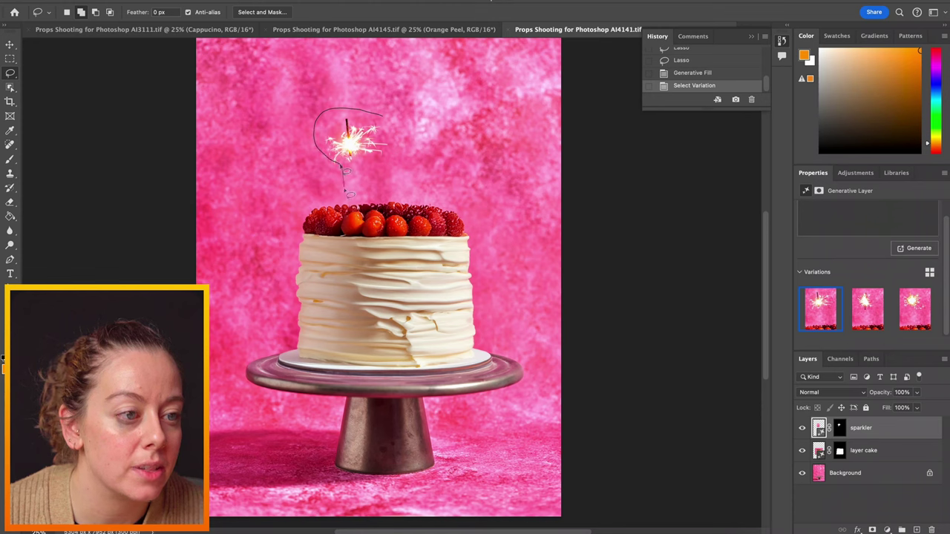
pyautogui.moveTo(345, 194); pyautogui.dragTo(350, 219)
pyautogui.moveTo(382, 112)
pyautogui.mouseDown()
pyautogui.moveTo(314, 109)
pyautogui.moveTo(299, 143)
pyautogui.moveTo(330, 201)
pyautogui.mouseUp()
pyautogui.click(321, 231)
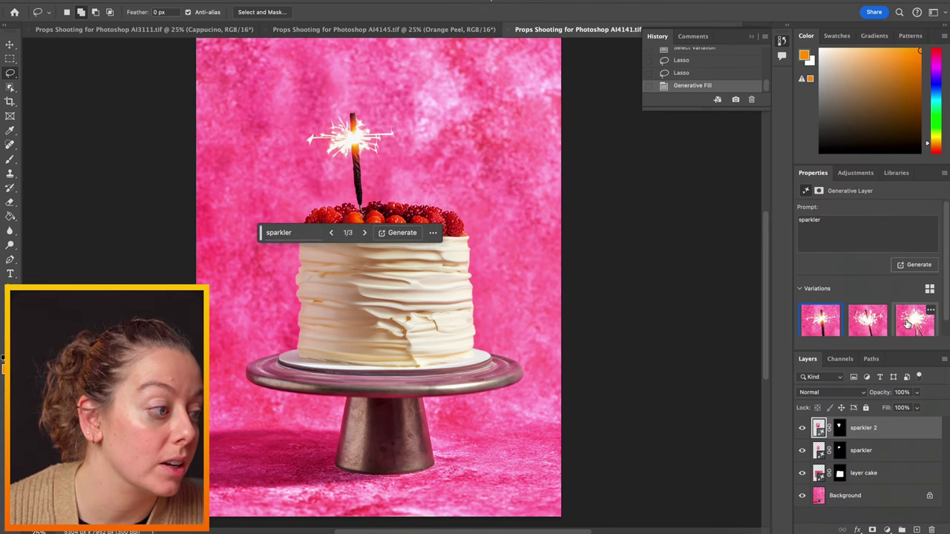
# Keep sparkler 2 variation 3 and paint its layer mask to hide the extra crossing stick
pyautogui.click(907, 324)
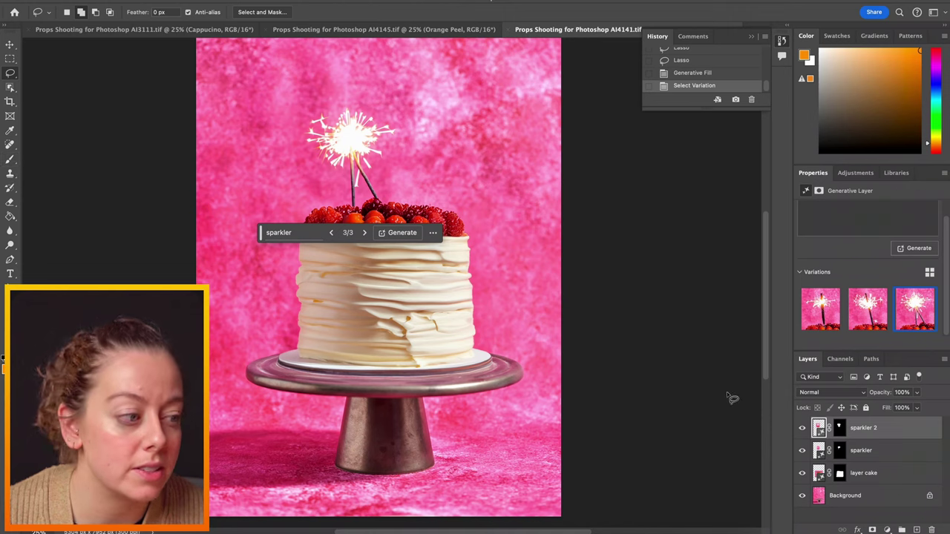
pyautogui.click(840, 428)
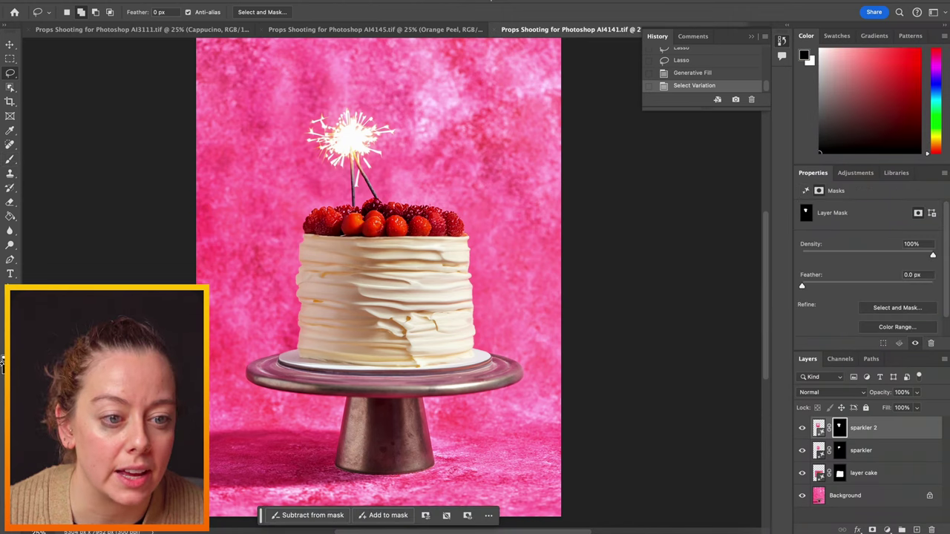
pyautogui.press('b')
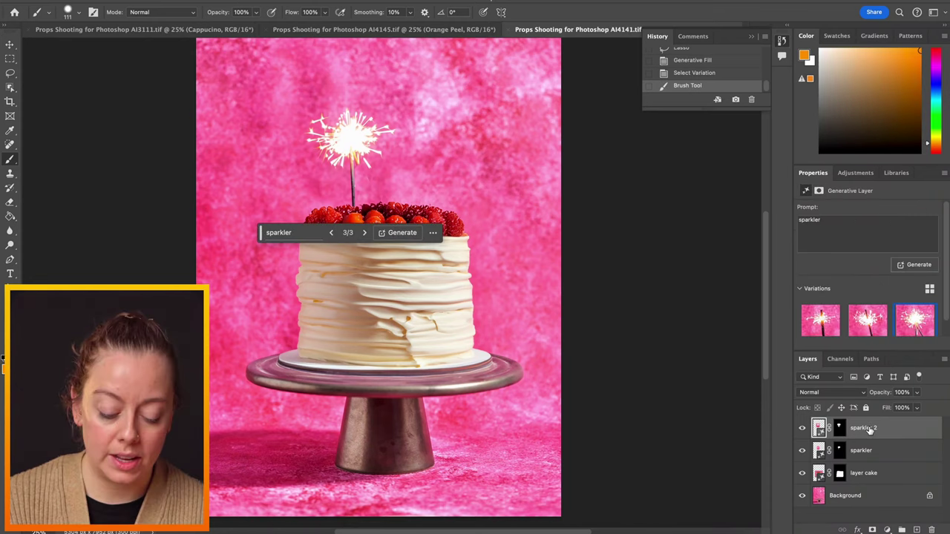
pyautogui.moveTo(389, 149); pyautogui.dragTo(418, 264)
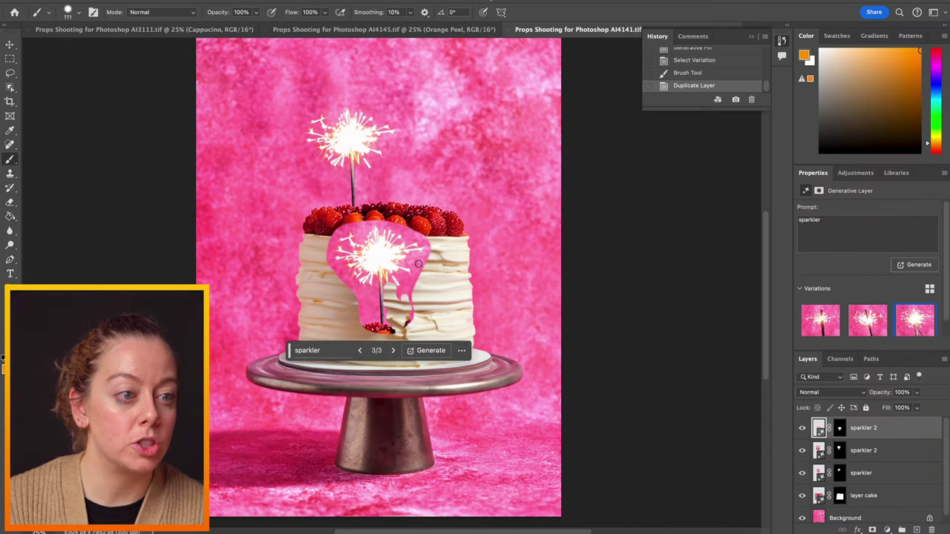
# Move the duplicated sparkler up beside the first and rotate it about 16 degrees right
pyautogui.click(10, 45)
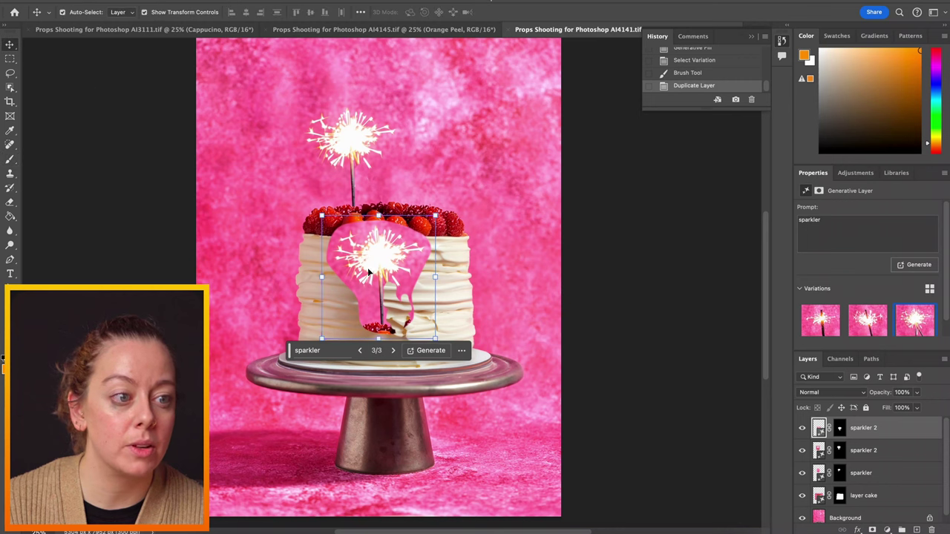
pyautogui.moveTo(375, 259); pyautogui.dragTo(405, 141)
pyautogui.hotkey('ctrl', 't')
pyautogui.moveTo(483, 87); pyautogui.dragTo(507, 108)
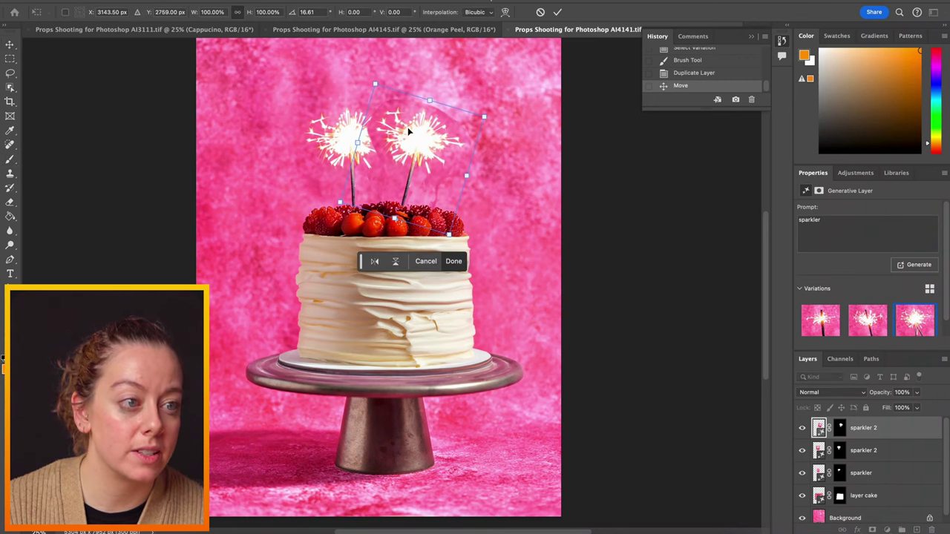
pyautogui.press('Return')
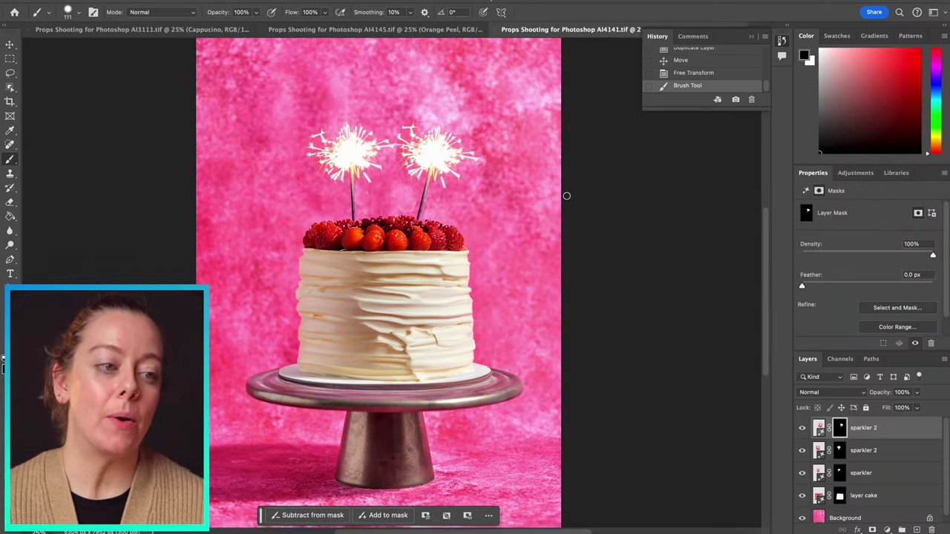